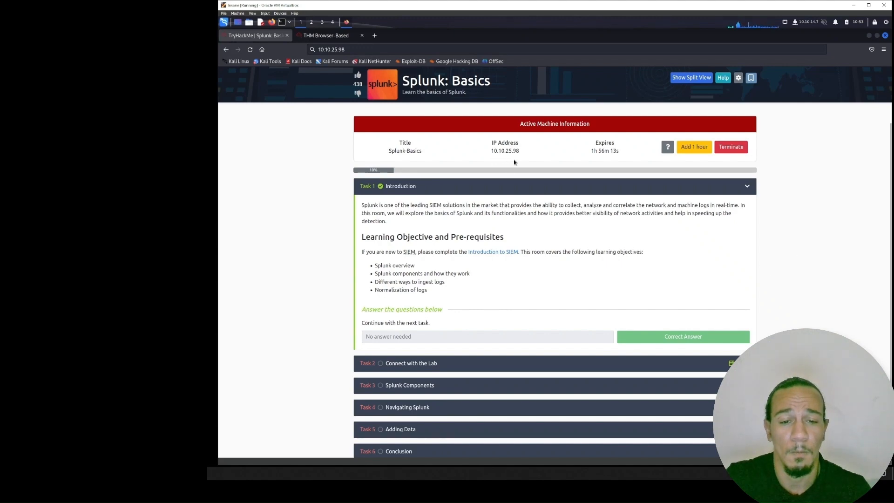
- Expand Task 2, Connect with the Lab, and load the Splunk instance at 10.10.25.98 in the AttackBox browser
{"action": "left_click", "coordinate": [537, 363]}
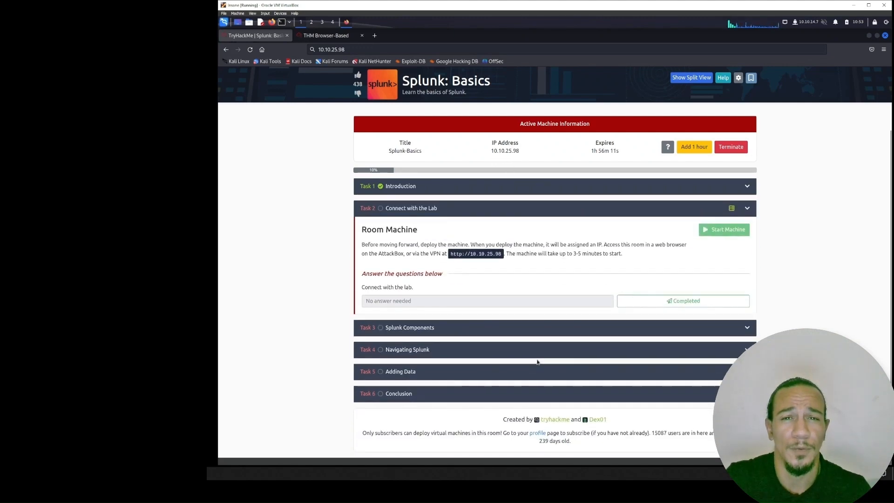
{"action": "left_click", "coordinate": [324, 36]}
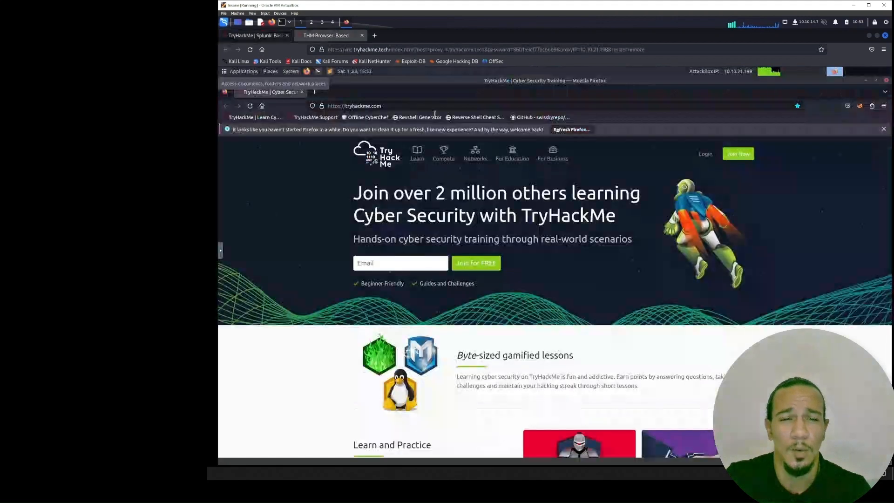
{"action": "left_click", "coordinate": [385, 106]}
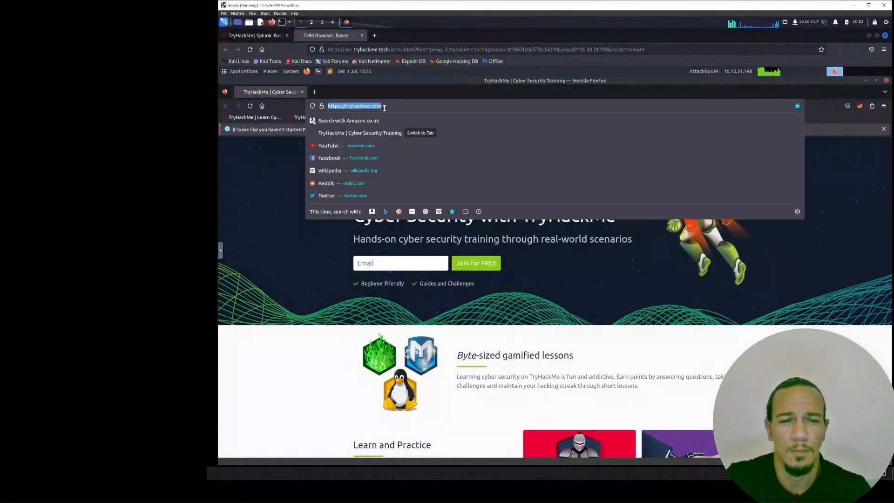
{"action": "type", "text": "10.10."}
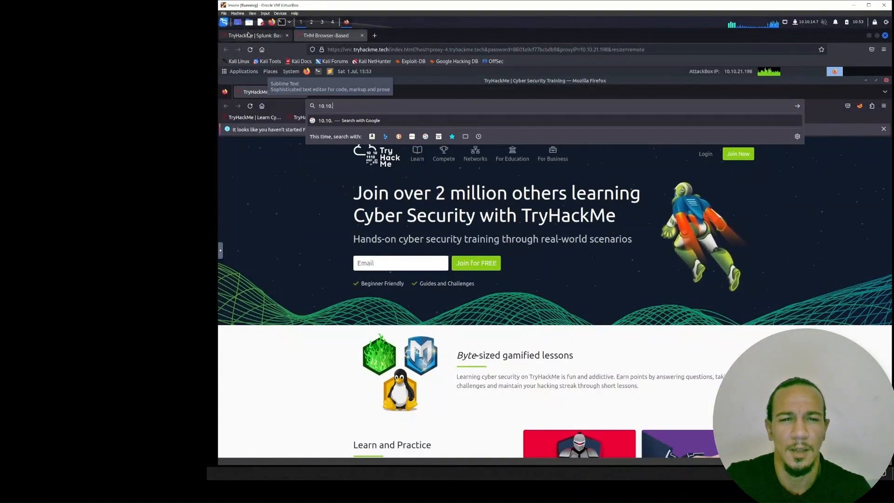
{"action": "left_click", "coordinate": [254, 36]}
{"action": "left_click", "coordinate": [342, 36]}
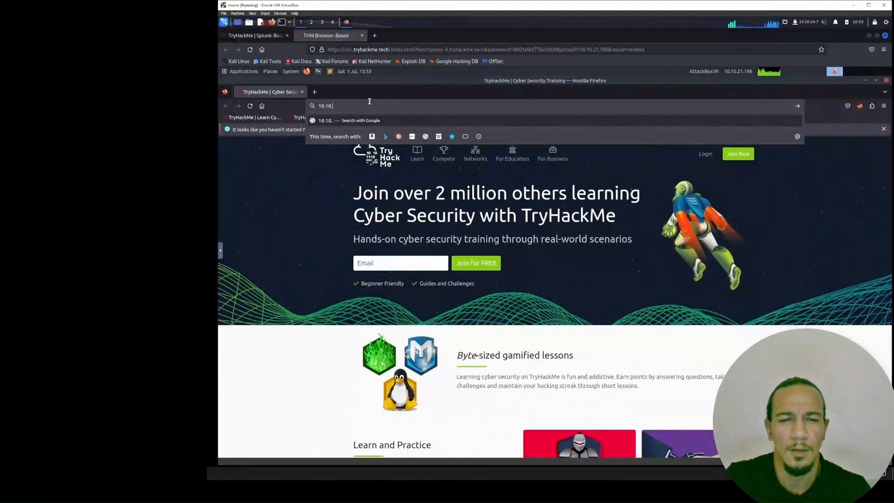
{"action": "type", "text": "25.98"}
{"action": "key", "text": "Return"}
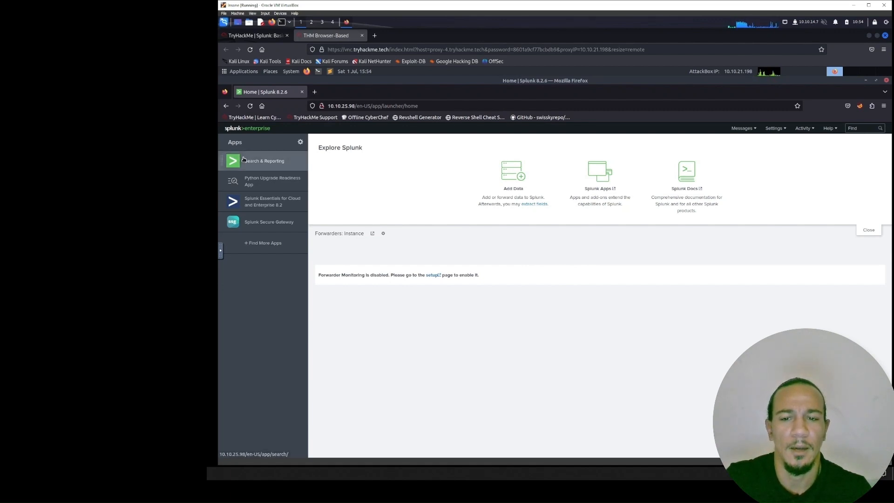
- Return to the Splunk: Basics room and mark the Connect with the Lab question as completed
{"action": "key", "text": "alt+Tab"}
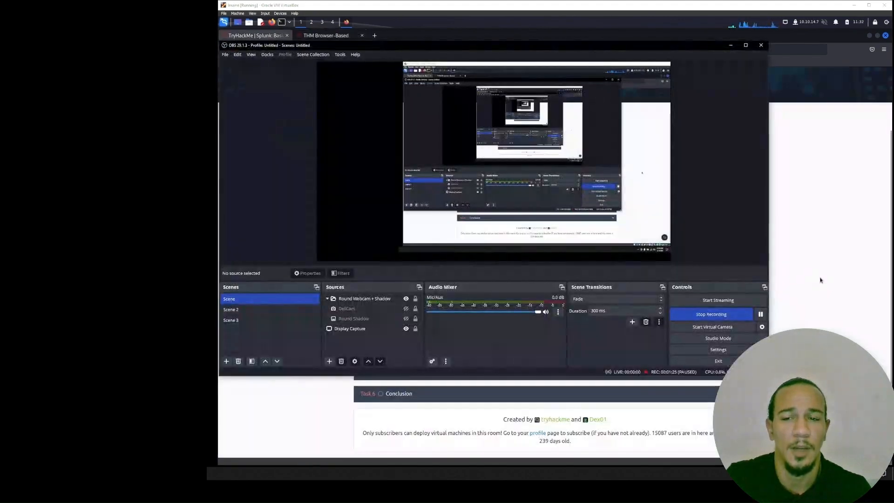
{"action": "left_click", "coordinate": [820, 279]}
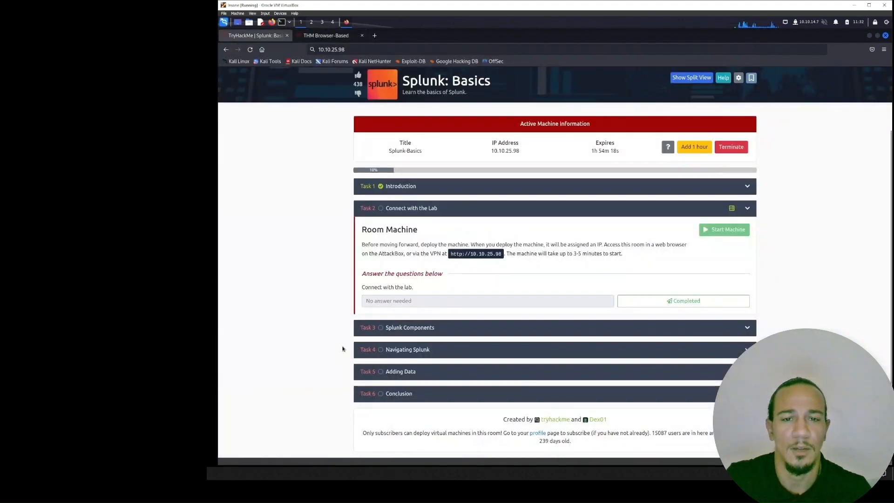
{"action": "left_click", "coordinate": [650, 301]}
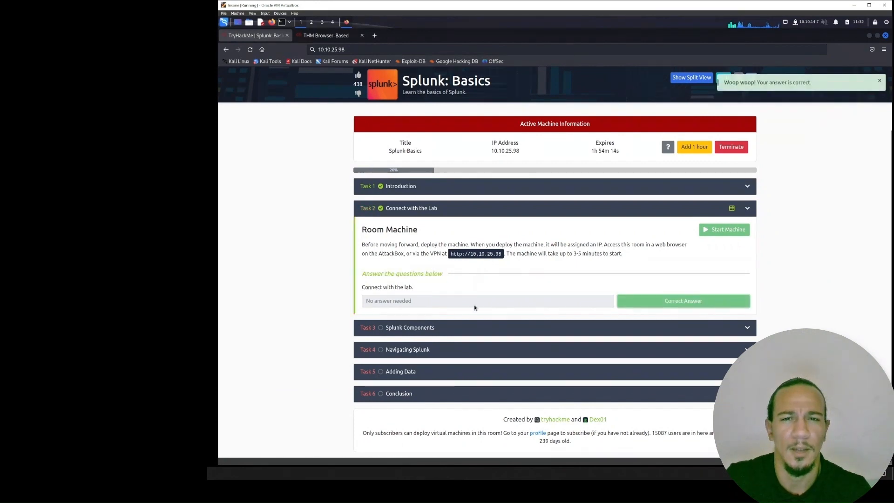
- Expand Task 3, Splunk Components, and read the explanations of the Forwarder, Indexer and Search Head
{"action": "left_click", "coordinate": [473, 325]}
{"action": "scroll", "coordinate": [333, 315], "scroll_direction": "down", "scroll_amount": 4}
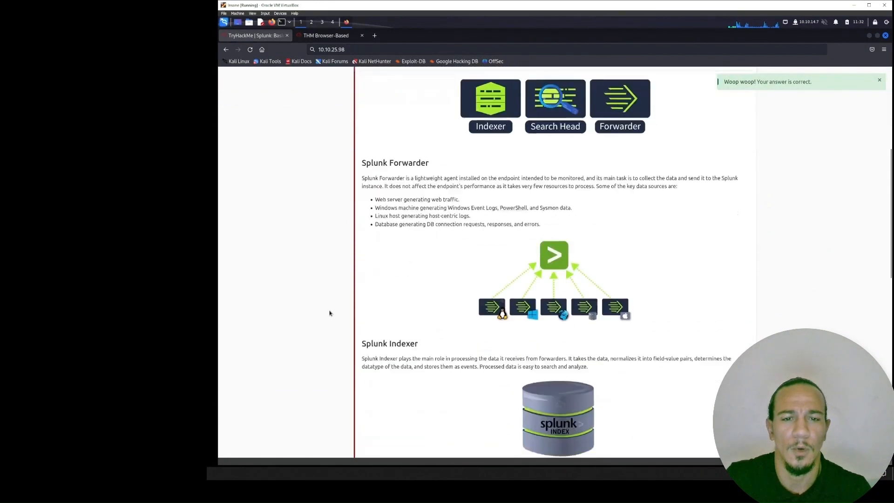
{"action": "scroll", "coordinate": [329, 312], "scroll_direction": "up", "scroll_amount": 2}
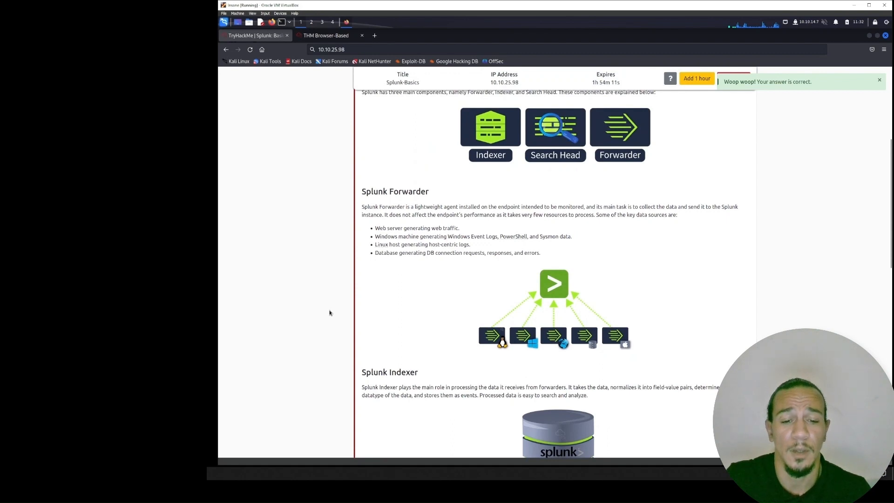
{"action": "scroll", "coordinate": [329, 313], "scroll_direction": "up", "scroll_amount": 2}
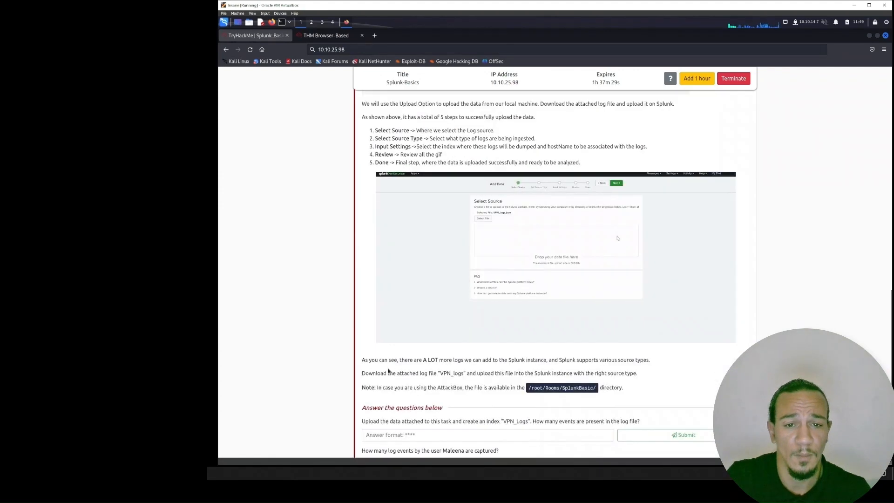
- Review the Task 5 Adding Data questions and download the task file VPNlogs.json
{"action": "scroll", "coordinate": [389, 370], "scroll_direction": "down", "scroll_amount": 5}
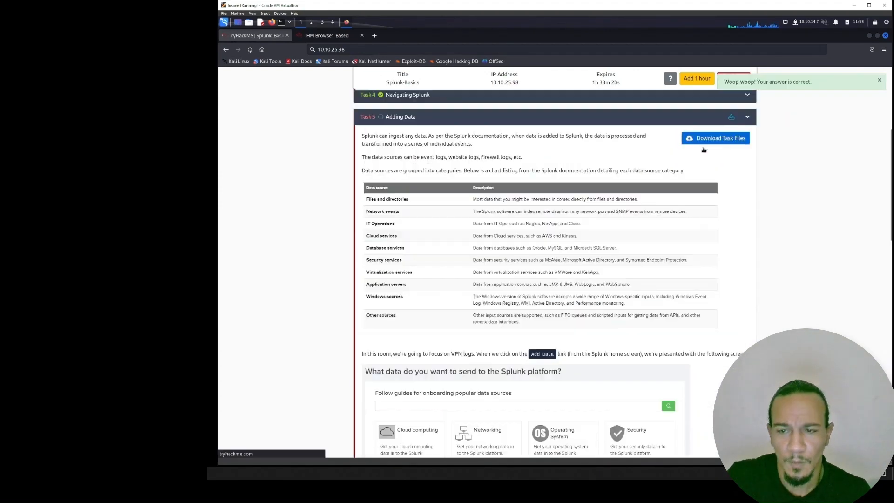
{"action": "left_click", "coordinate": [702, 144]}
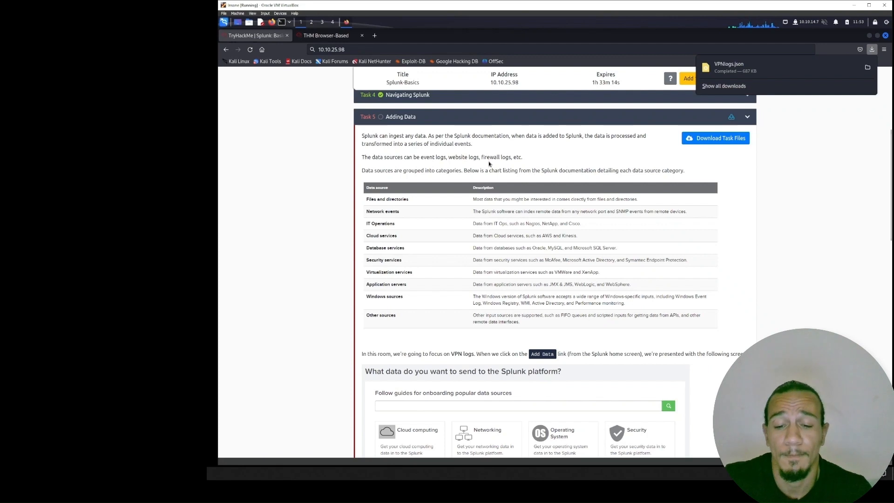
{"action": "scroll", "coordinate": [489, 164], "scroll_direction": "down", "scroll_amount": 10}
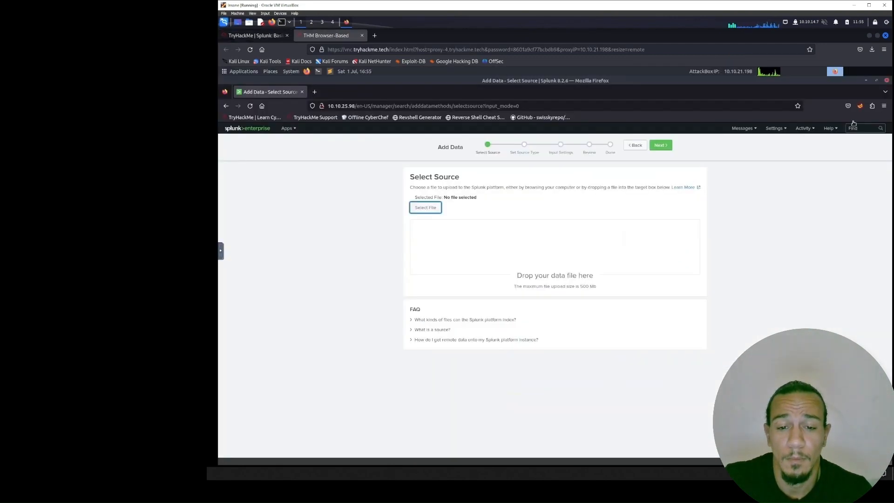
{"action": "left_click", "coordinate": [821, 183]}
{"action": "key", "text": "ctrl+k"}
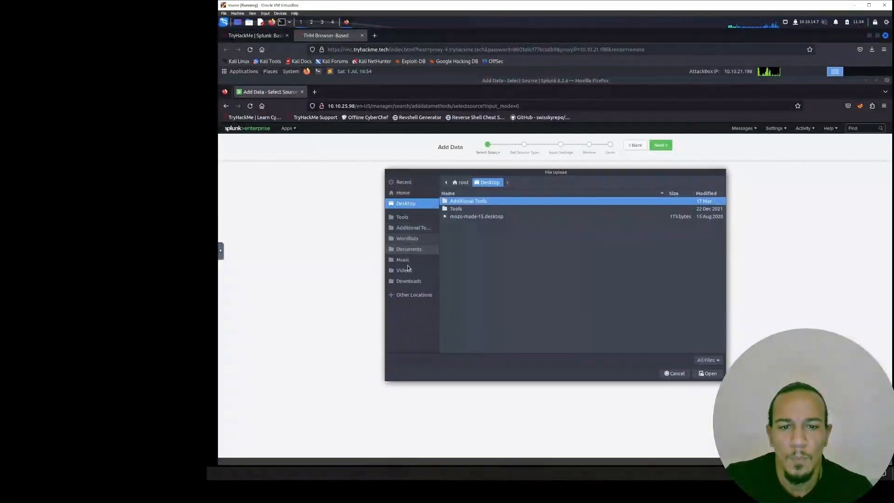
{"action": "left_click", "coordinate": [407, 282]}
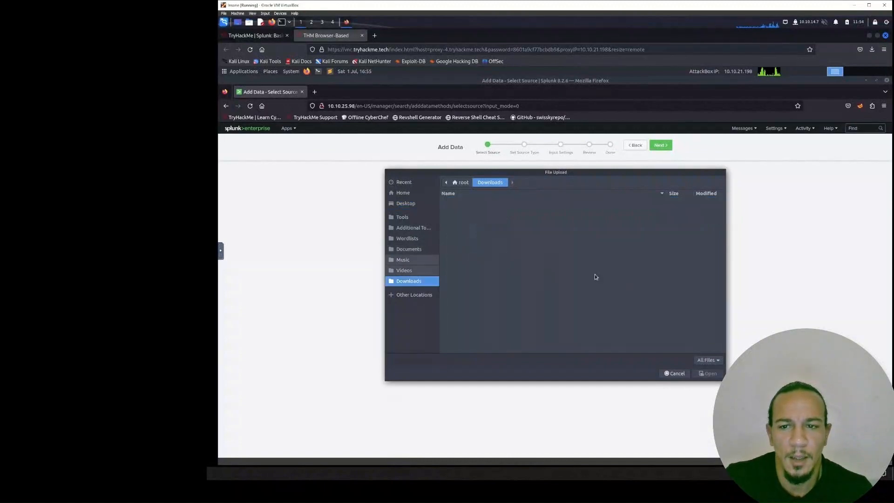
{"action": "left_click", "coordinate": [676, 374]}
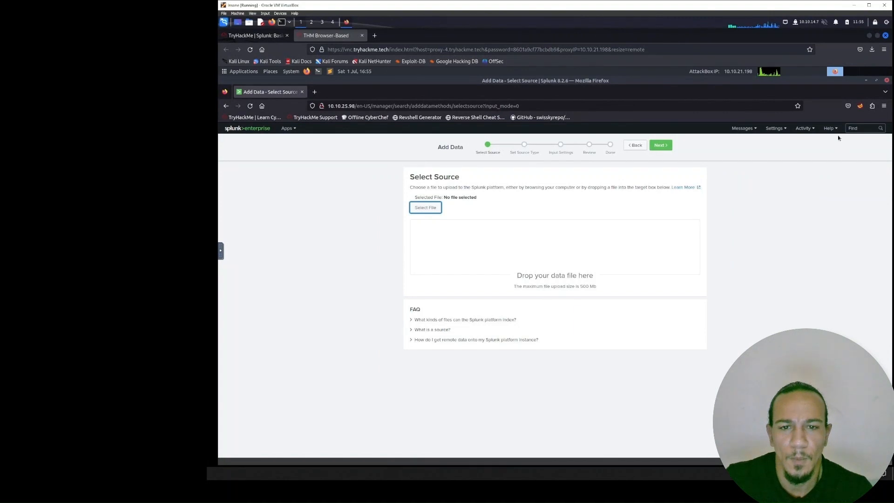
- Choose VPNlogs.json from the Rooms/SplunkBasic folder as the data source and continue past source selection
{"action": "left_click", "coordinate": [821, 184]}
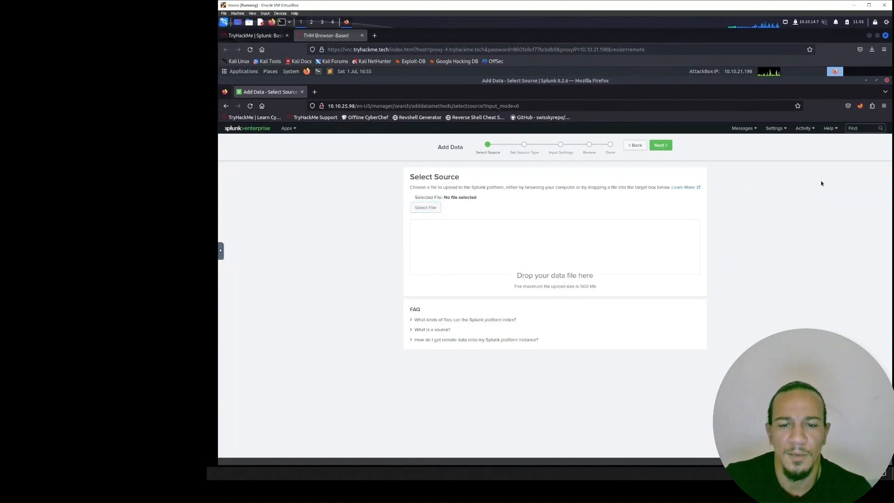
{"action": "key", "text": "ctrl+k"}
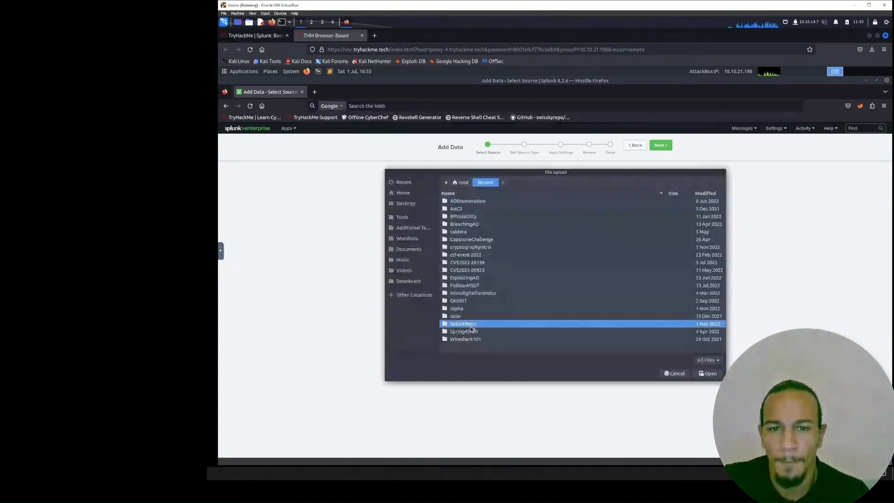
{"action": "double_click", "coordinate": [470, 325]}
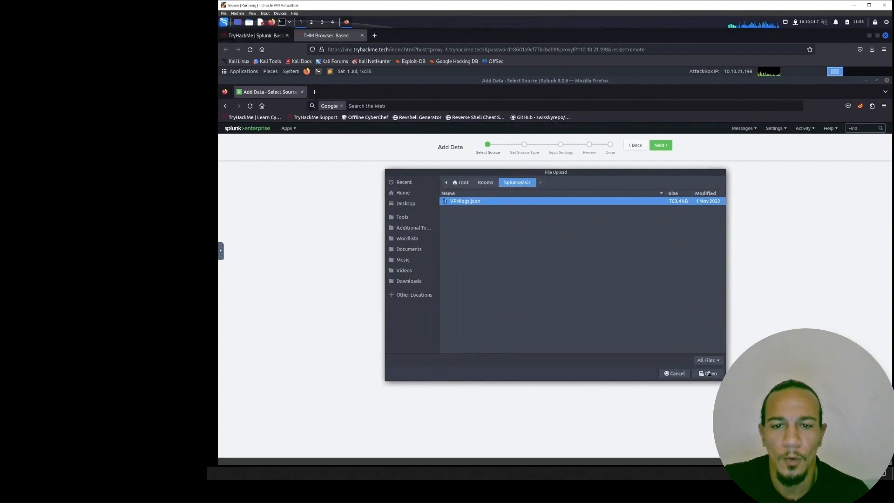
{"action": "left_click", "coordinate": [707, 374]}
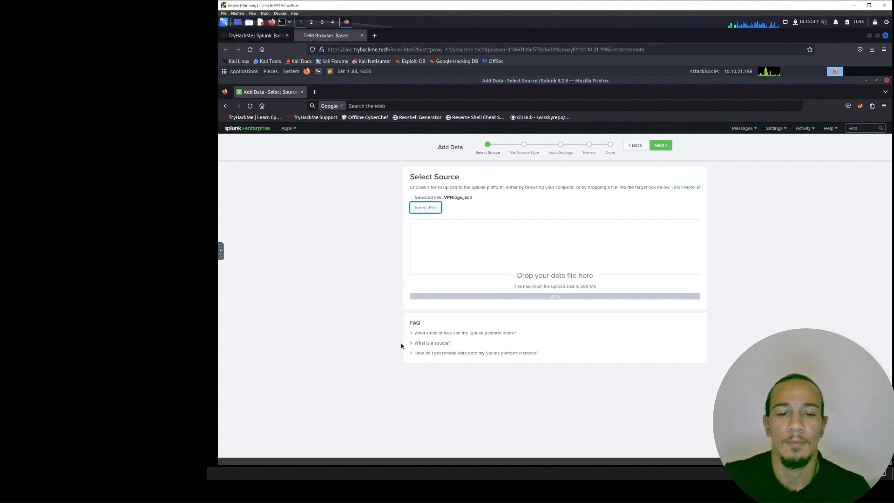
{"action": "left_click", "coordinate": [470, 298]}
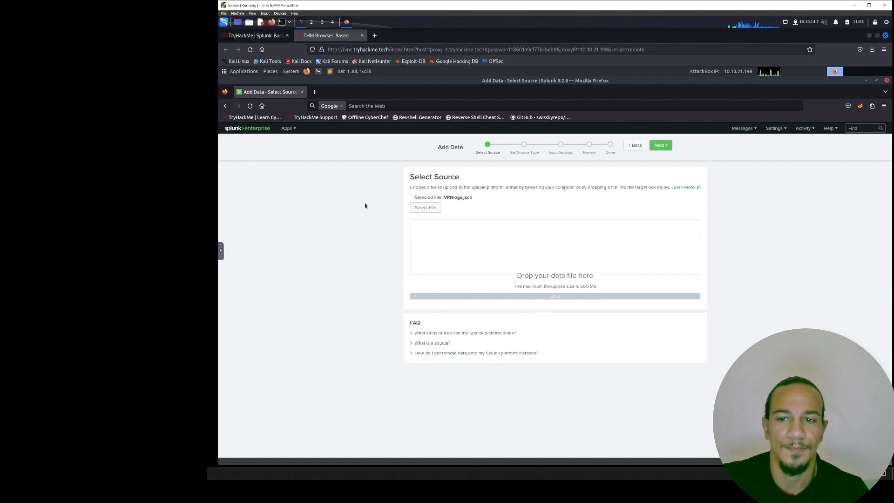
{"action": "left_click", "coordinate": [661, 145]}
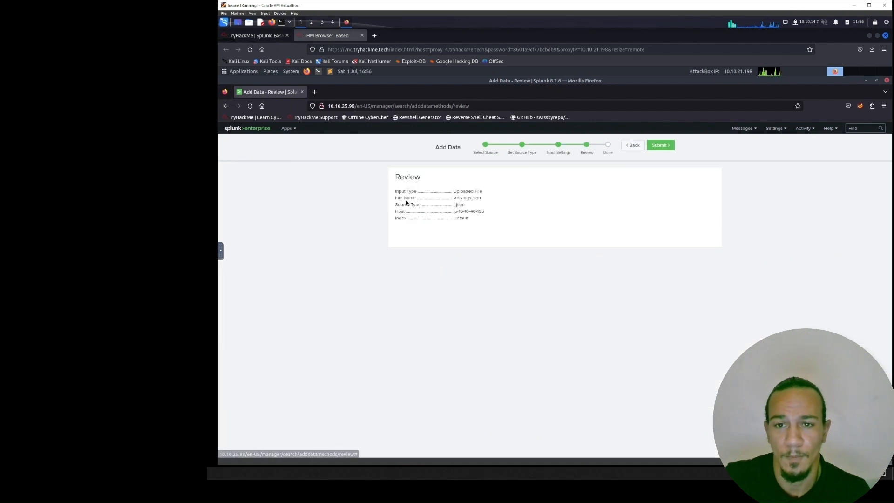
- Check the file name and settings in the upload review and submit the VPNlogs.json upload
{"action": "triple_click", "coordinate": [454, 197]}
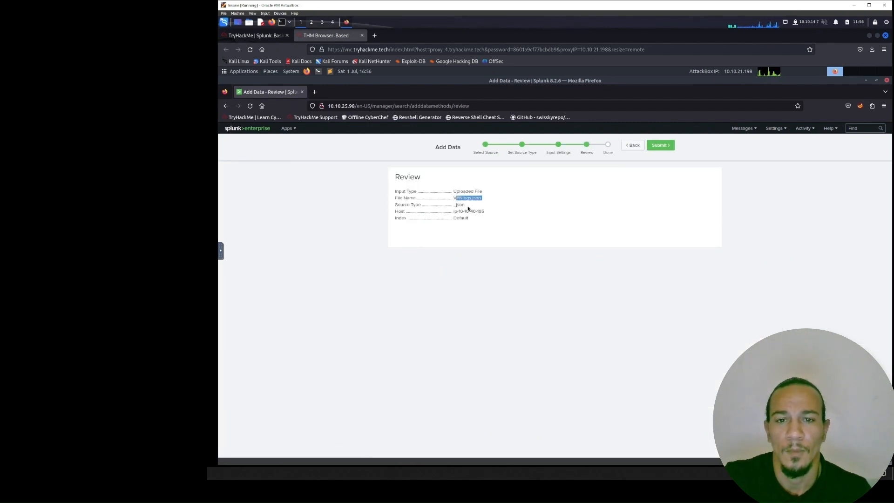
{"action": "left_click", "coordinate": [452, 214]}
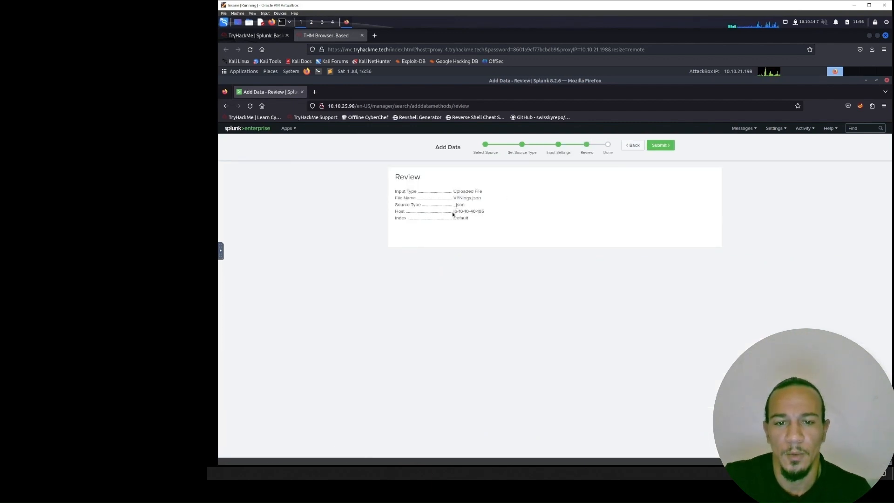
{"action": "left_click", "coordinate": [660, 145]}
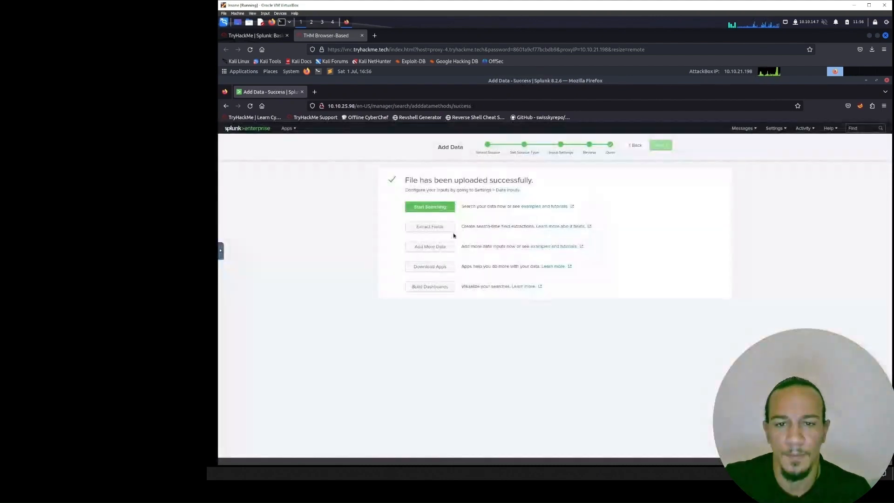
- Search the uploaded VPN logs and answer the room's question on the number of events with 2862
{"action": "left_click", "coordinate": [270, 37]}
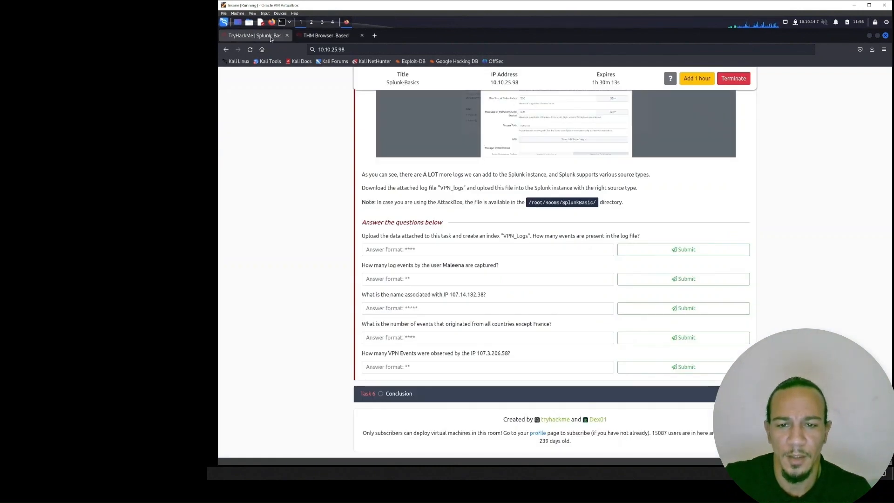
{"action": "left_click", "coordinate": [326, 35]}
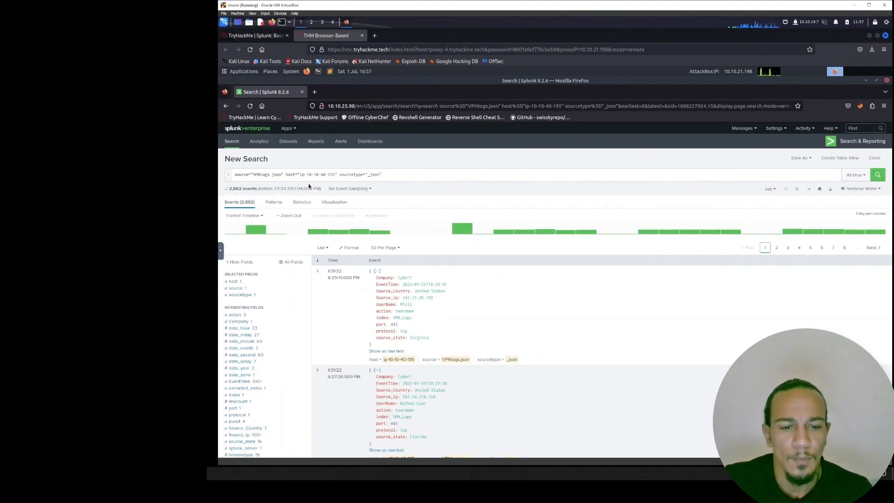
{"action": "left_click", "coordinate": [248, 36]}
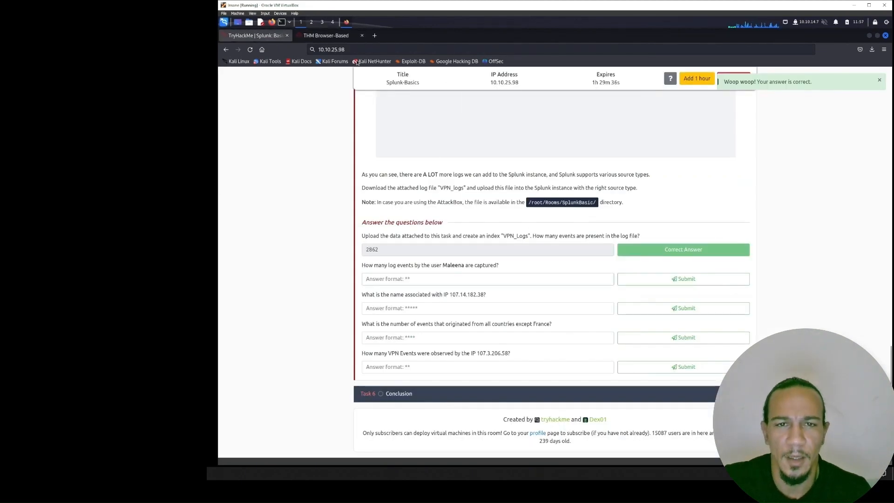
- Look up the UserName field's value counts in Splunk and answer the question on the named user's log events with 60
{"action": "left_click", "coordinate": [325, 40]}
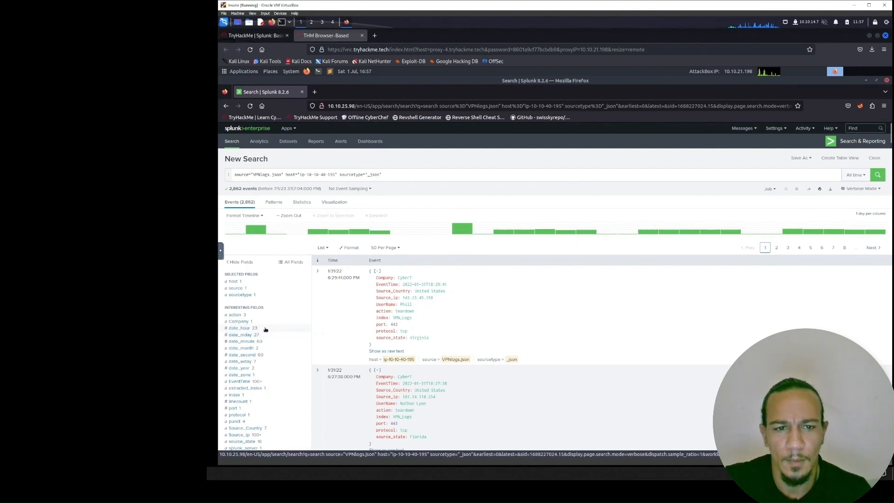
{"action": "scroll", "coordinate": [270, 332], "scroll_direction": "down", "scroll_amount": 10}
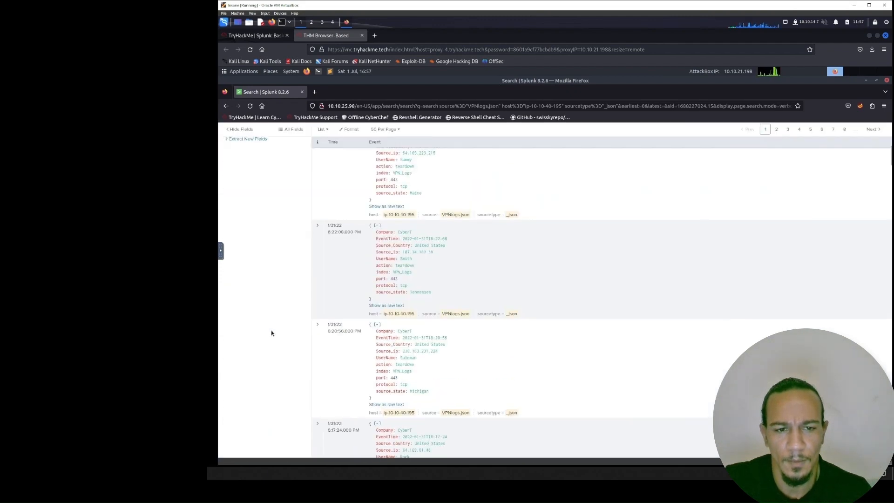
{"action": "scroll", "coordinate": [272, 332], "scroll_direction": "up", "scroll_amount": 2}
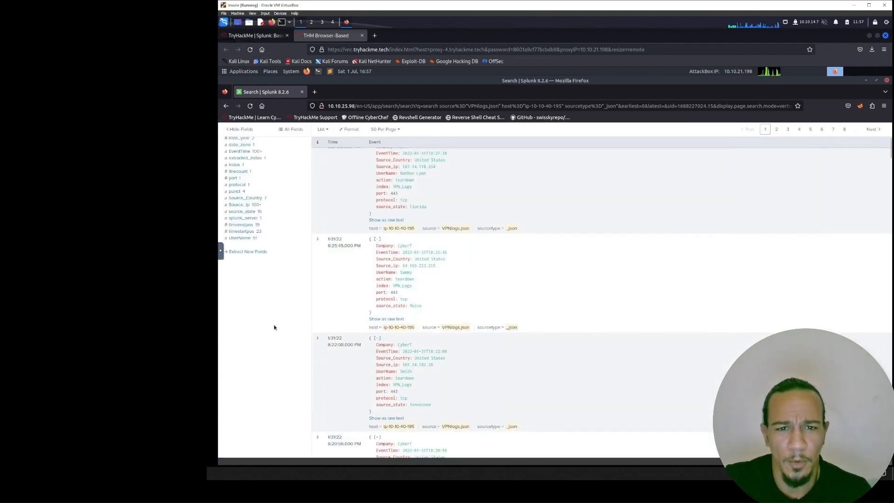
{"action": "left_click", "coordinate": [251, 238]}
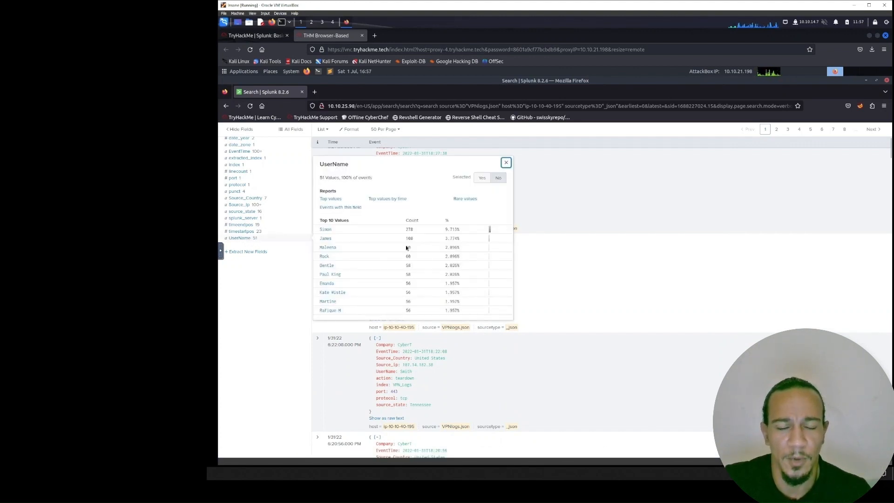
{"action": "left_click", "coordinate": [267, 36]}
{"action": "left_click", "coordinate": [433, 279]}
{"action": "type", "text": "60"}
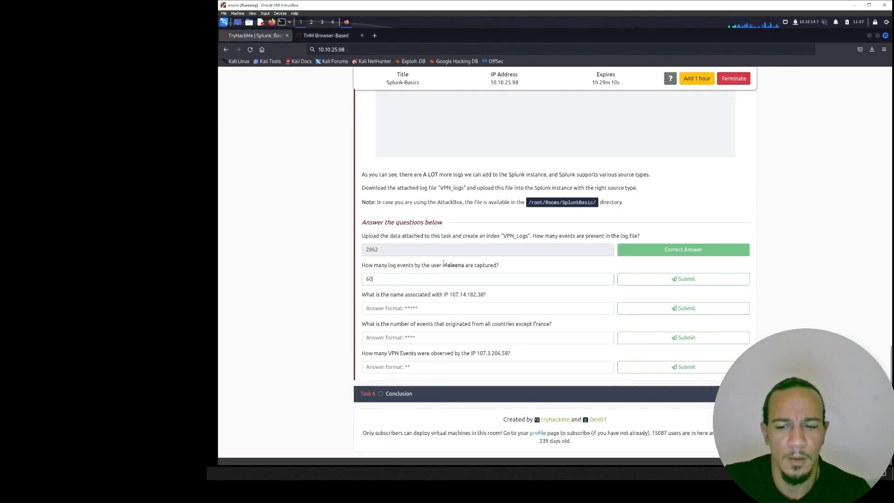
{"action": "key", "text": "Return"}
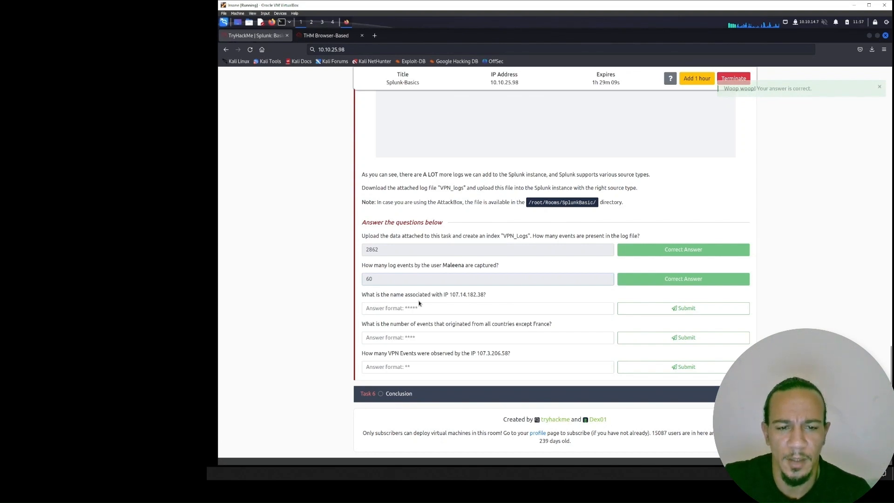
- Recheck the UserName value counts in Splunk and submit 60 again for the named user's log events
{"action": "key", "text": "ctrl+Tab"}
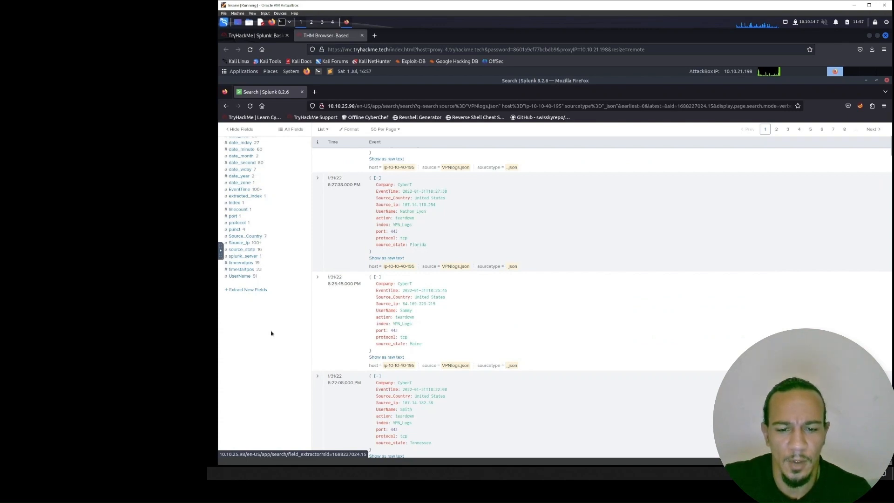
{"action": "scroll", "coordinate": [271, 334], "scroll_direction": "down", "scroll_amount": 2}
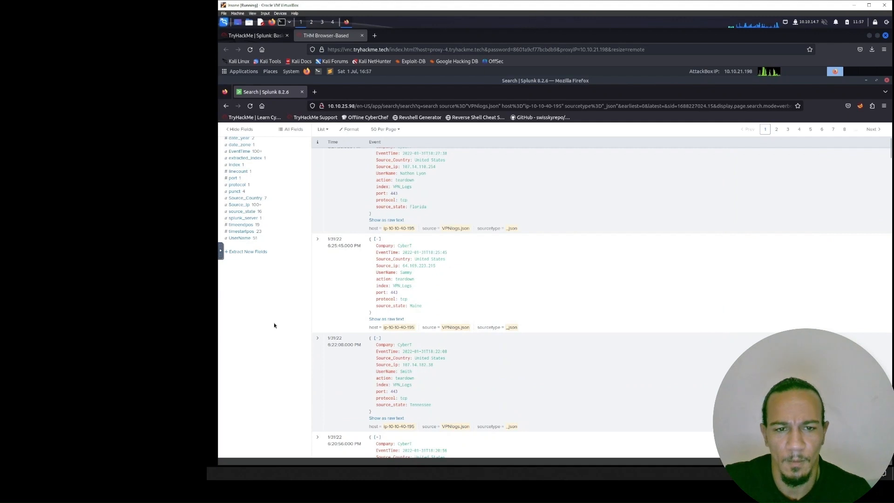
{"action": "left_click", "coordinate": [248, 239]}
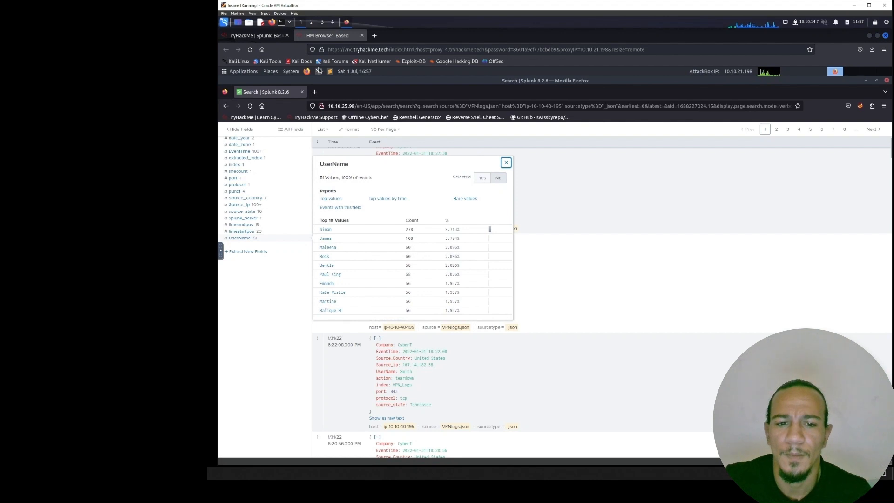
{"action": "left_click", "coordinate": [255, 36]}
{"action": "type", "text": "6"}
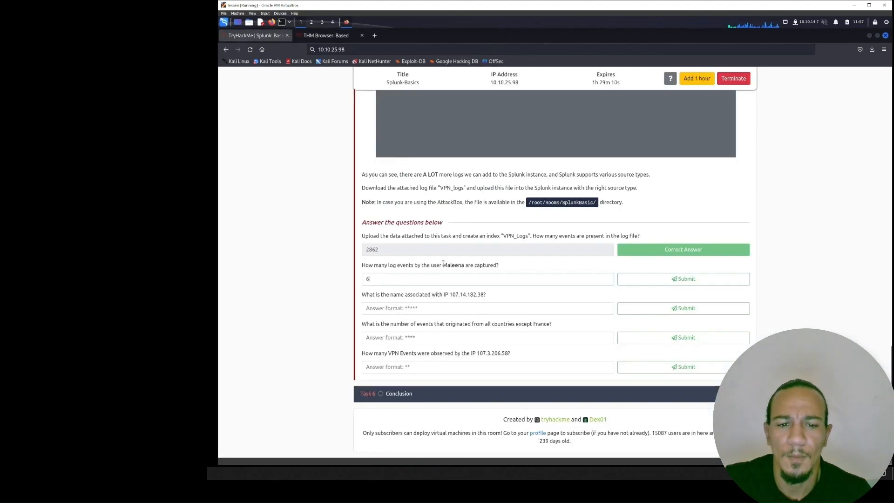
{"action": "type", "text": "0"}
{"action": "key", "text": "Return"}
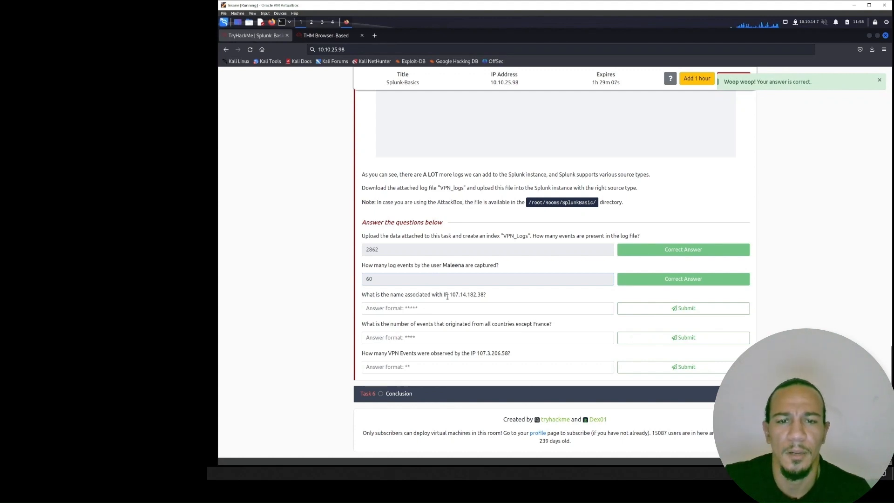
- Check the Source_ip values for IP 107.14.182.38 from the third question and filter the VPNlogs.json search by that address
{"action": "left_click_drag", "start_coordinate": [449, 295], "coordinate": [484, 296]}
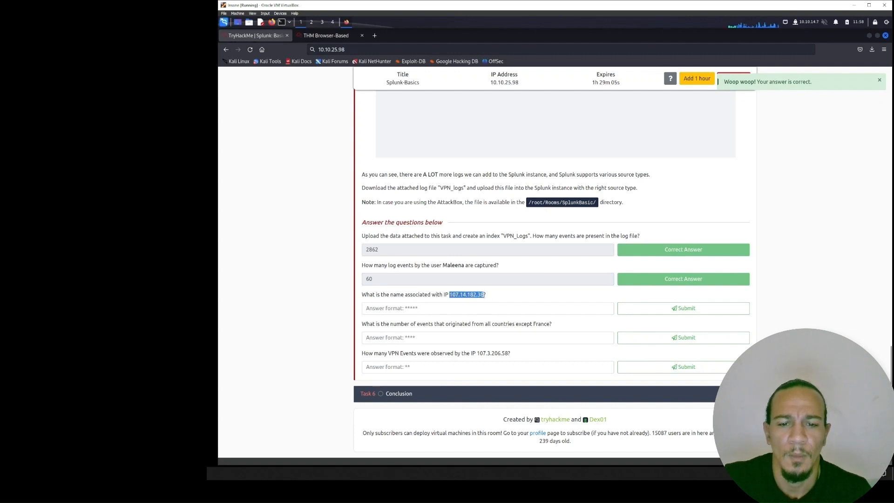
{"action": "left_click", "coordinate": [311, 40]}
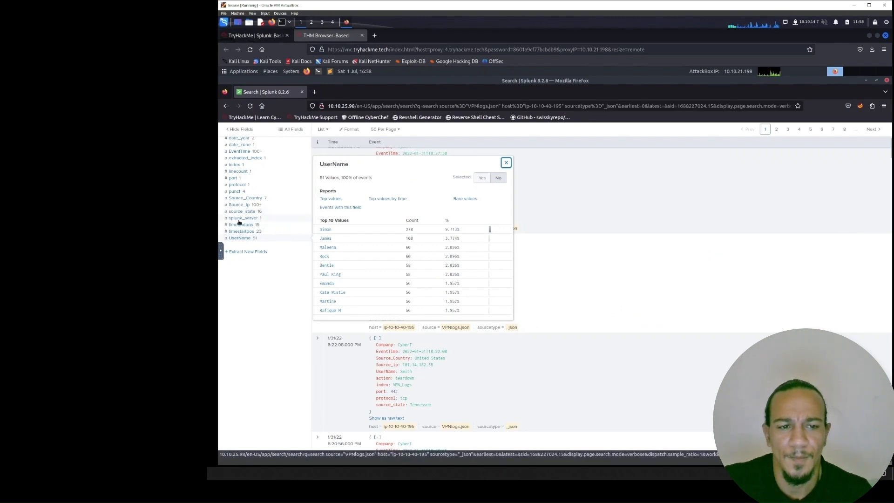
{"action": "left_click", "coordinate": [239, 204]}
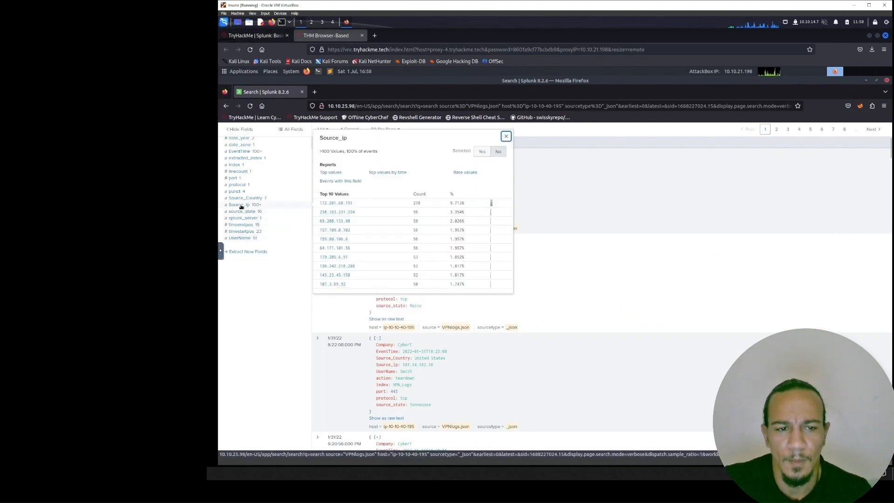
{"action": "left_click", "coordinate": [256, 36]}
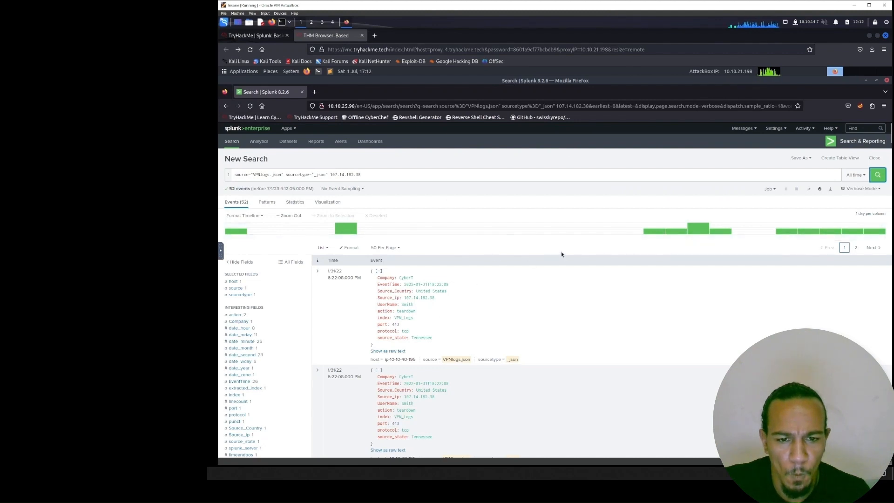
- Look up the UserName in the events for IP 107.14.182.38 and submit it as the answer to the name question
{"action": "left_click", "coordinate": [251, 36]}
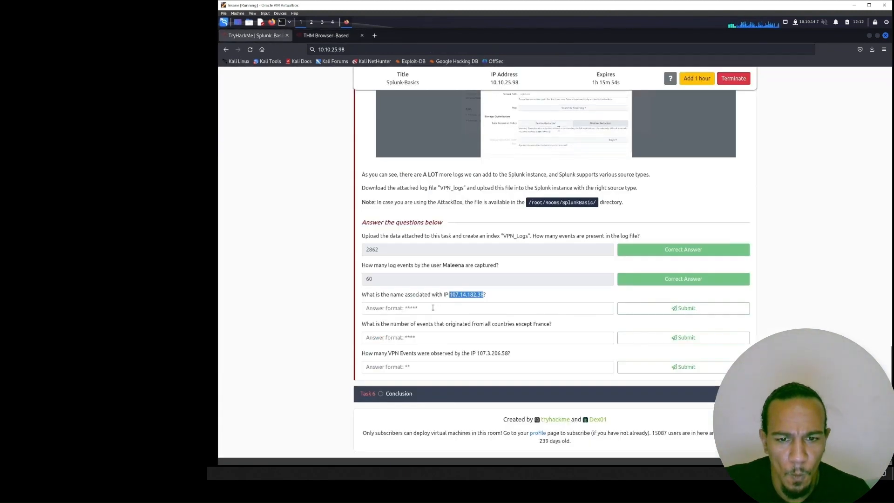
{"action": "left_click", "coordinate": [328, 34]}
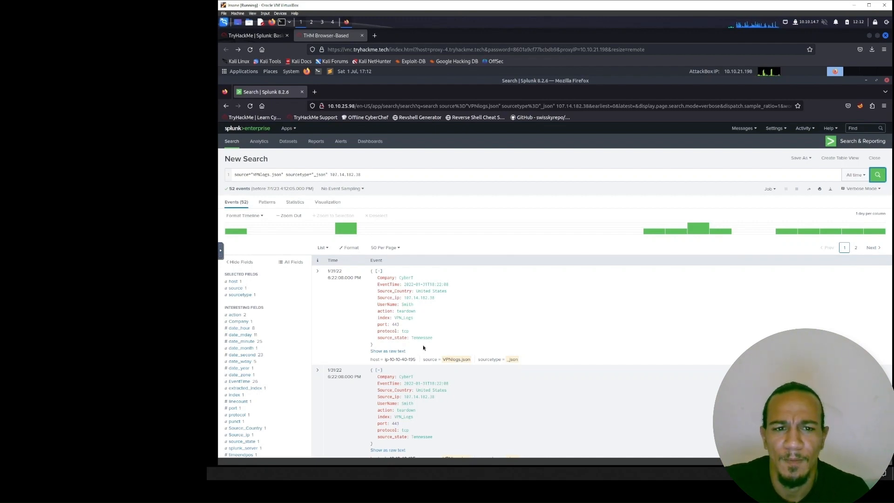
{"action": "scroll", "coordinate": [423, 347], "scroll_direction": "down", "scroll_amount": 4}
{"action": "left_click", "coordinate": [240, 313]}
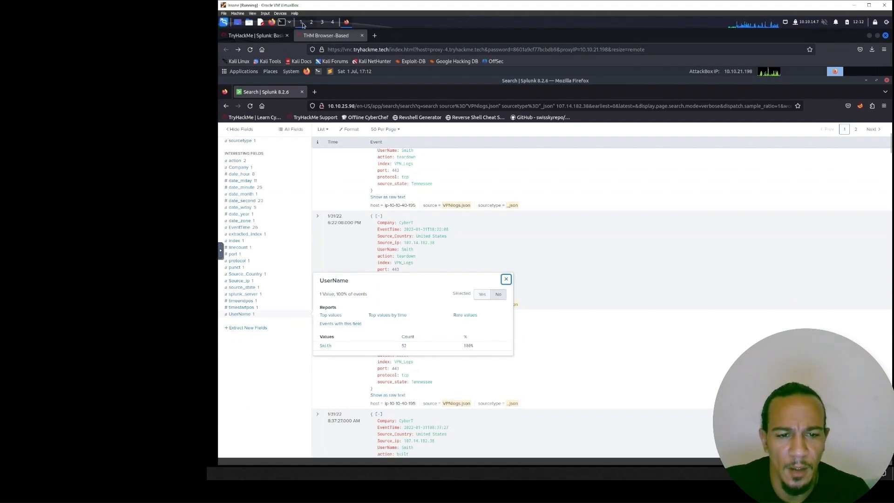
{"action": "left_click", "coordinate": [274, 37]}
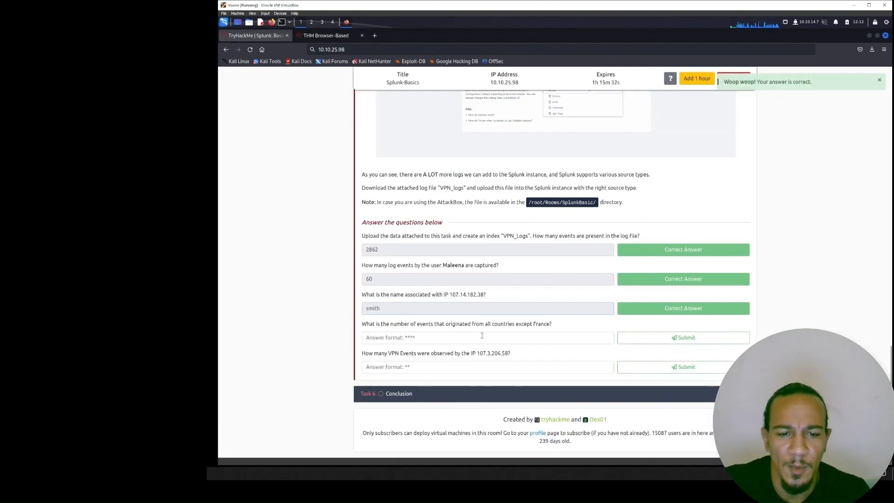
- Read the question on events from all countries except France and check the Source_Country values in the Splunk search
{"action": "left_click_drag", "start_coordinate": [461, 324], "coordinate": [553, 324]}
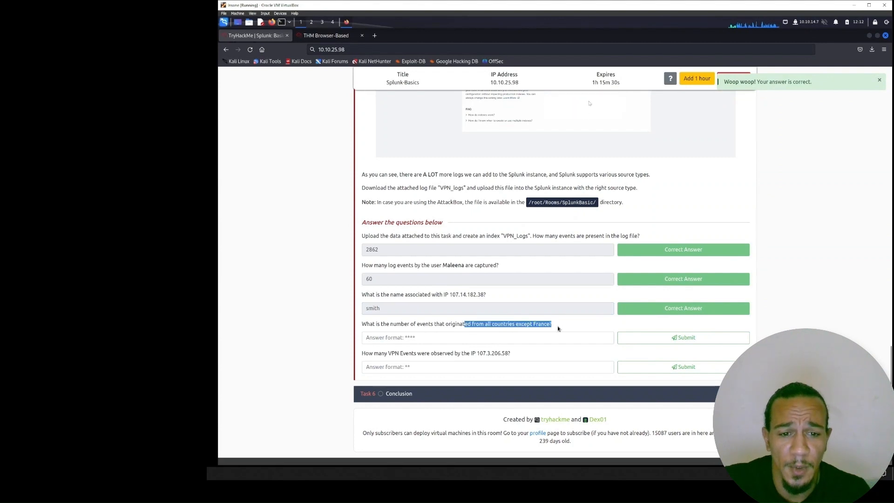
{"action": "left_click", "coordinate": [554, 320]}
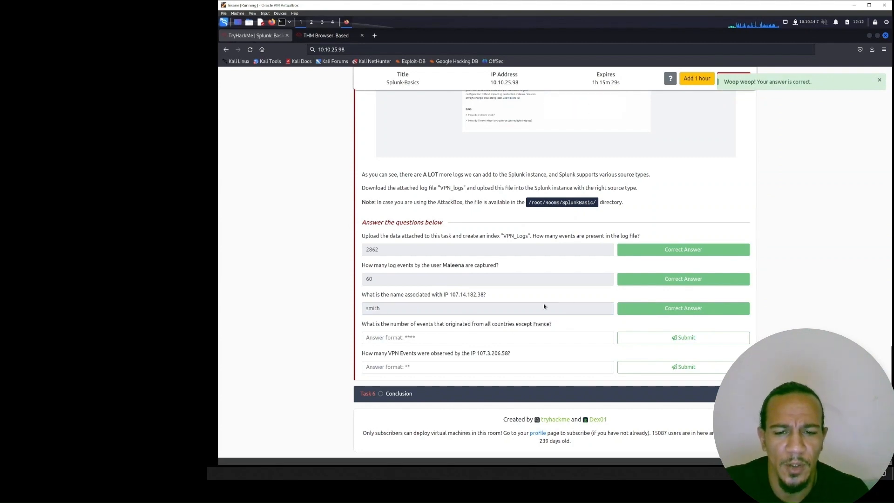
{"action": "left_click", "coordinate": [325, 36]}
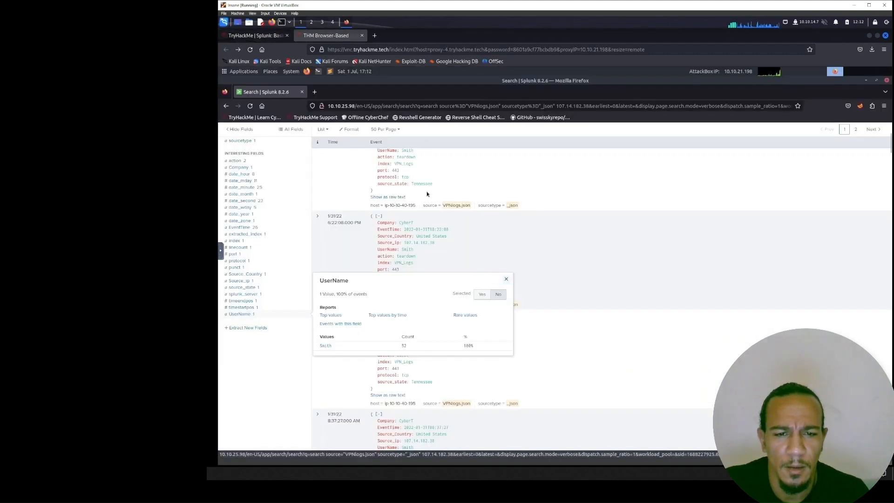
{"action": "left_click", "coordinate": [506, 280]}
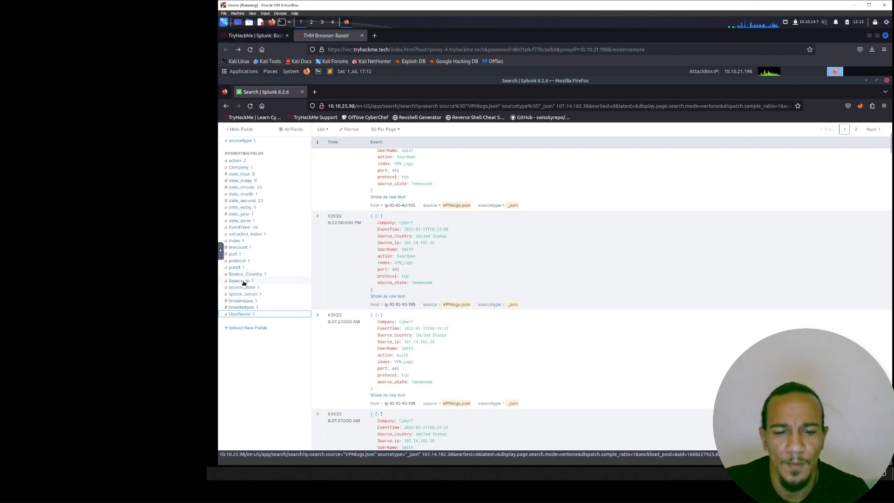
{"action": "left_click", "coordinate": [247, 274]}
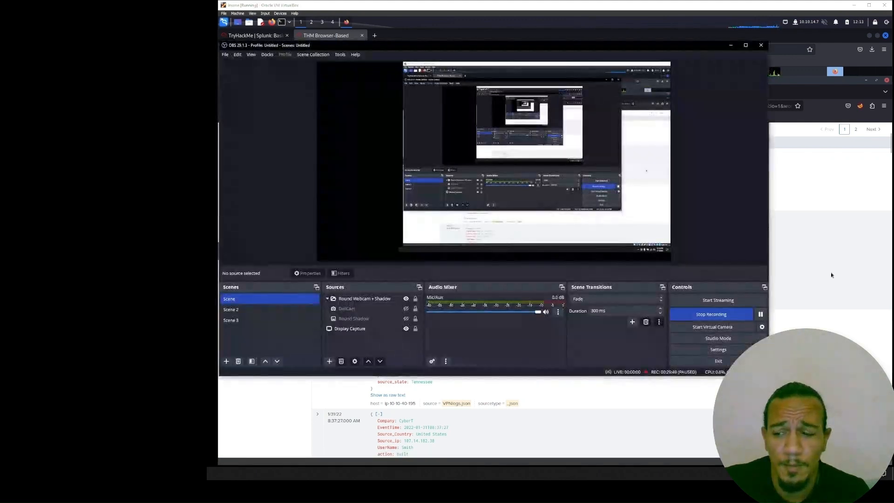
{"action": "left_click", "coordinate": [830, 272]}
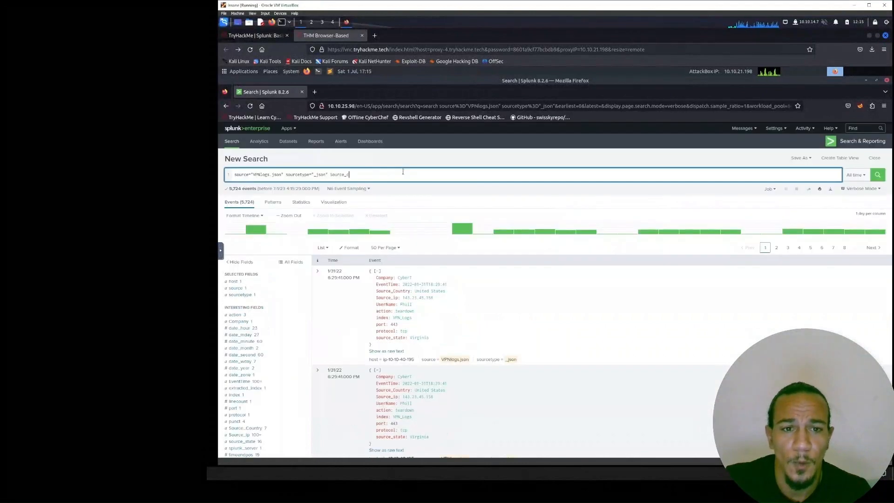
- Run the VPNlogs.json search with NOT Source_Country="France" to exclude events from France
{"action": "key", "text": "BackSpace"}
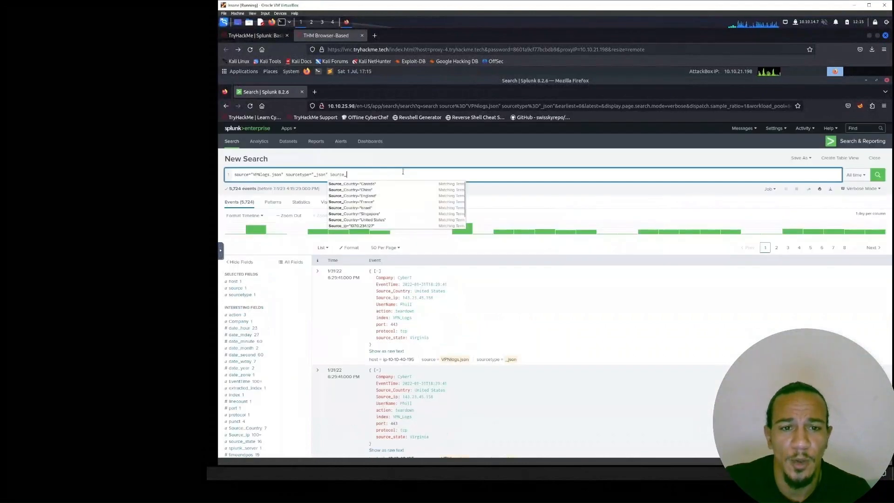
{"action": "left_click", "coordinate": [410, 203]}
{"action": "left_click", "coordinate": [330, 174]}
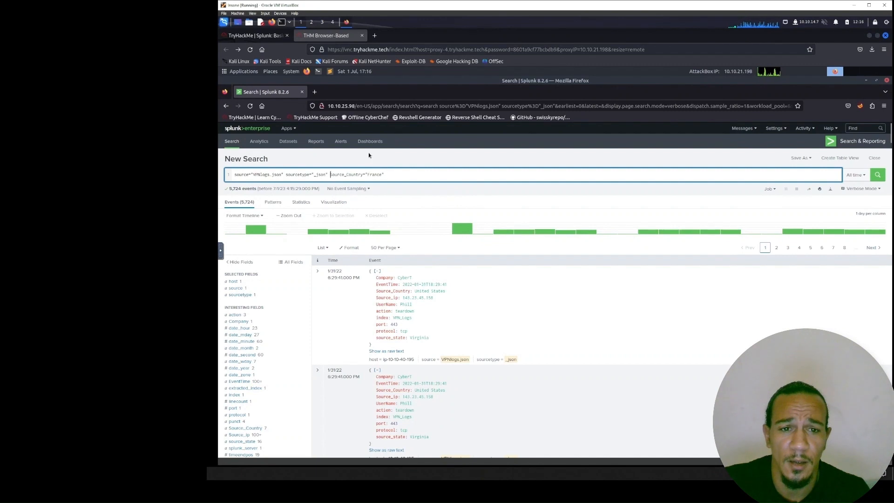
{"action": "type", "text": "NOT"}
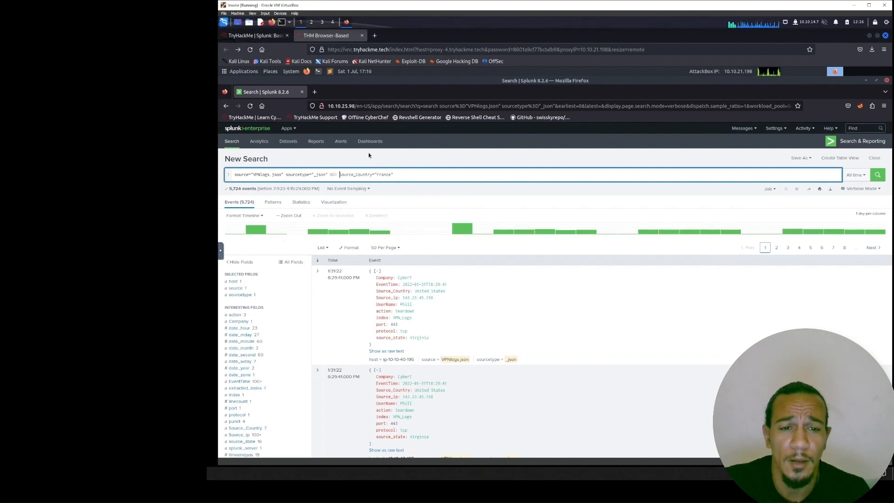
{"action": "left_click", "coordinate": [878, 177]}
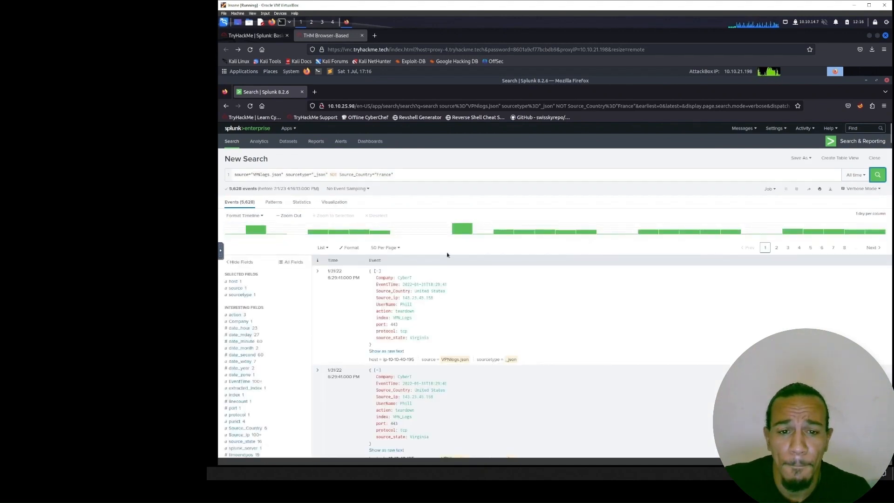
- Try 5628 as the answer to the room's question on events from all countries except France
{"action": "left_click", "coordinate": [260, 35]}
{"action": "left_click_drag", "start_coordinate": [382, 324], "coordinate": [568, 329]}
{"action": "left_click", "coordinate": [569, 329]}
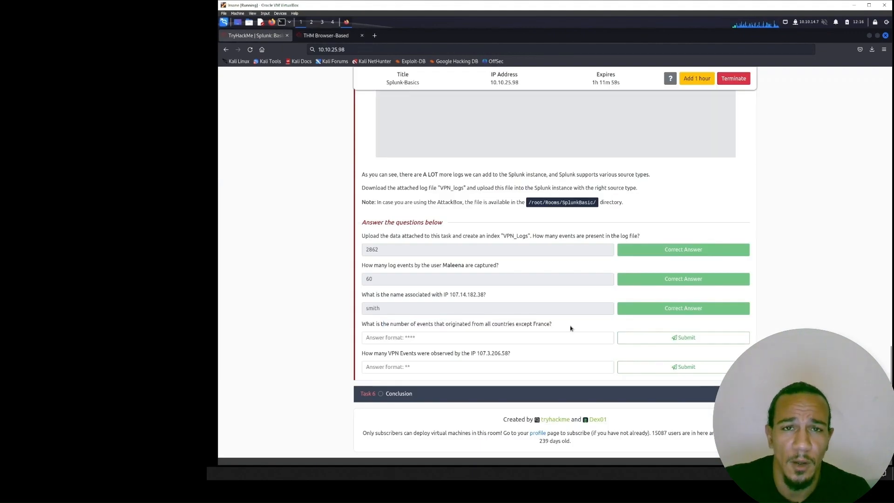
{"action": "left_click", "coordinate": [340, 40]}
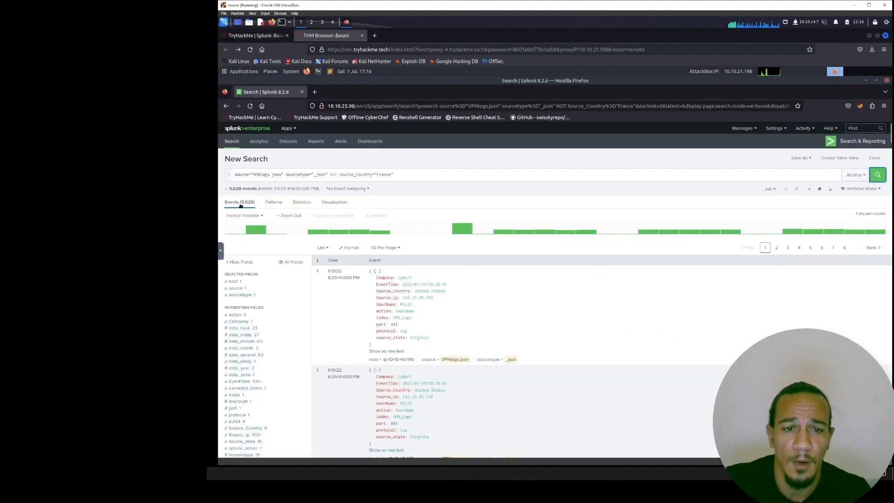
{"action": "left_click", "coordinate": [261, 38]}
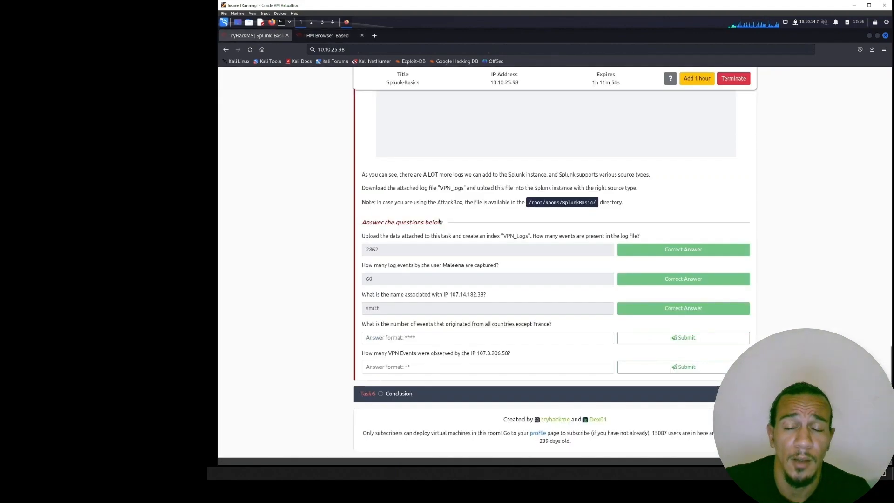
{"action": "type", "text": "5628"}
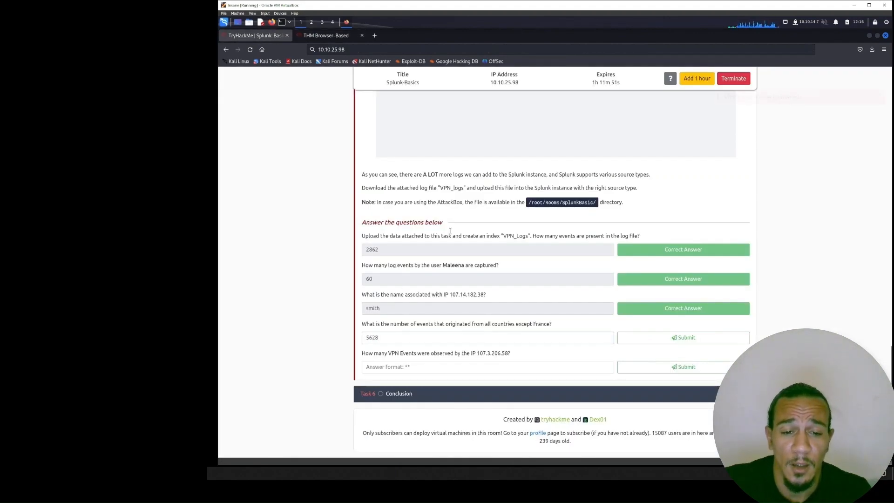
{"action": "key", "text": "Return"}
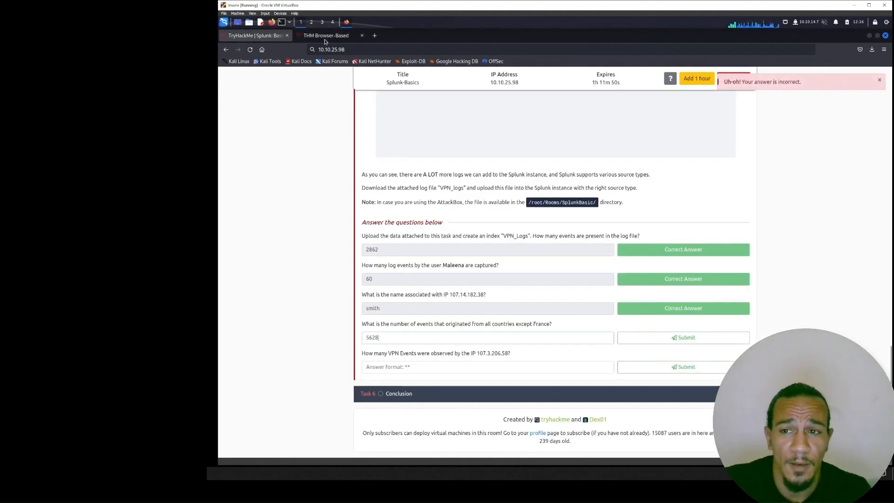
- Recheck the Splunk results of the VPNlogs.json search that excludes events from France
{"action": "left_click", "coordinate": [322, 36]}
{"action": "scroll", "coordinate": [375, 233], "scroll_direction": "down", "scroll_amount": 3}
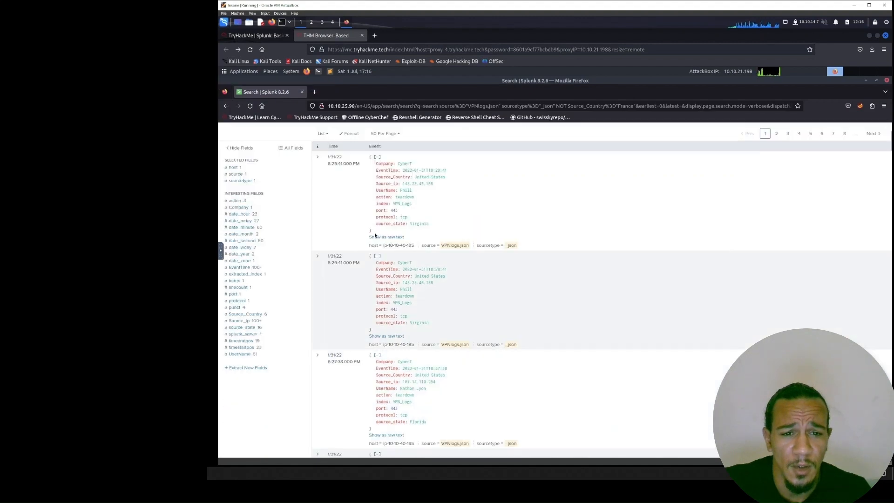
{"action": "scroll", "coordinate": [375, 233], "scroll_direction": "up", "scroll_amount": 3}
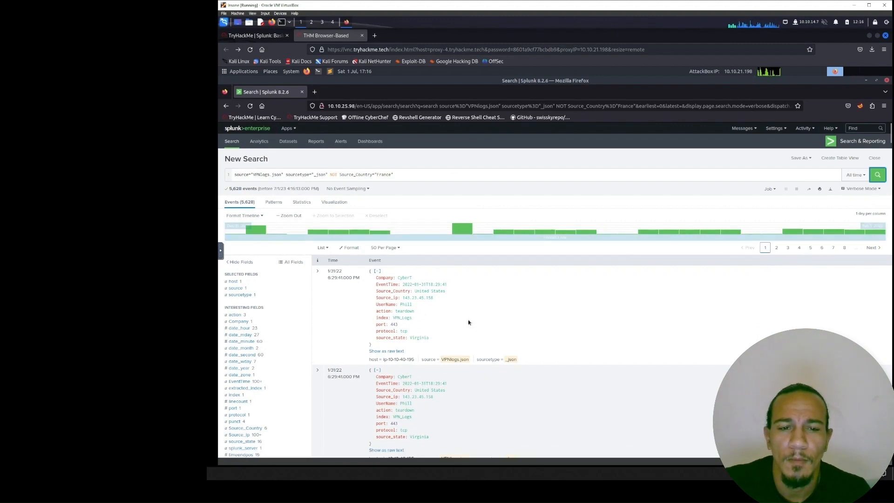
{"action": "scroll", "coordinate": [380, 328], "scroll_direction": "down", "scroll_amount": 1}
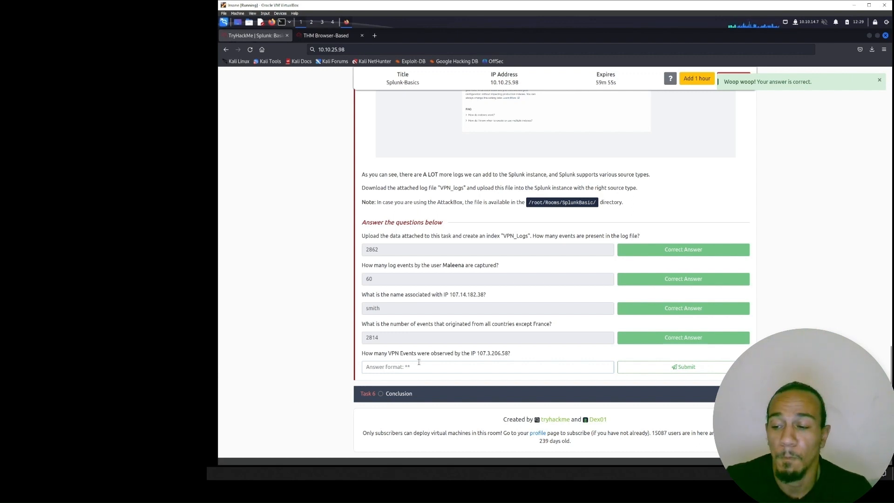
- Look up the IP in the last Task 5 question and add a suggested Source_ip term to the VPNlogs.json search
{"action": "left_click_drag", "start_coordinate": [476, 353], "coordinate": [529, 356]}
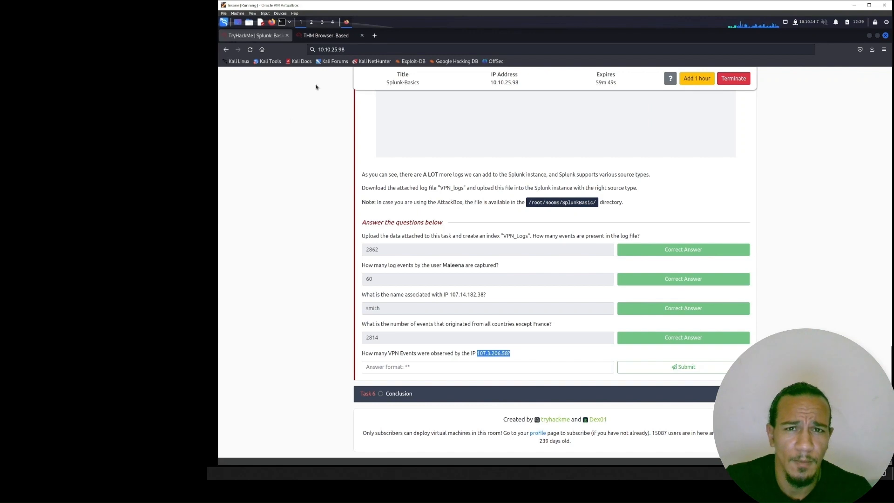
{"action": "left_click", "coordinate": [339, 33]}
{"action": "type", "text": "_ip"}
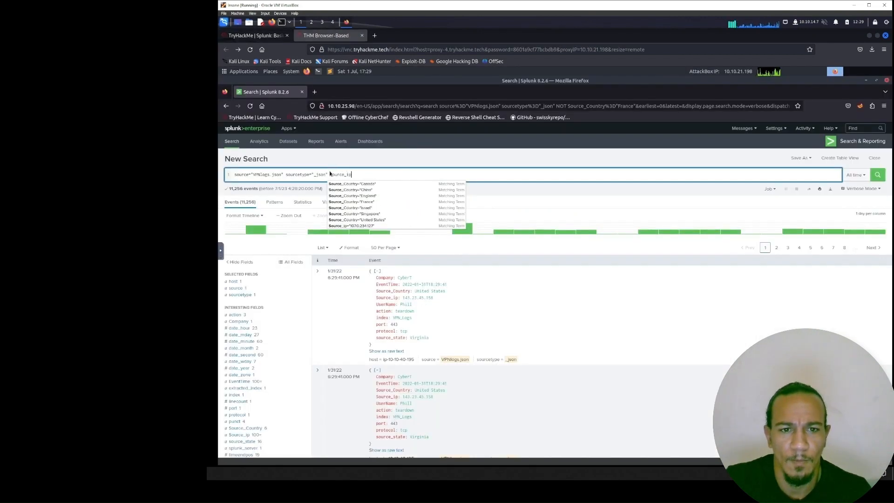
{"action": "left_click", "coordinate": [397, 185]}
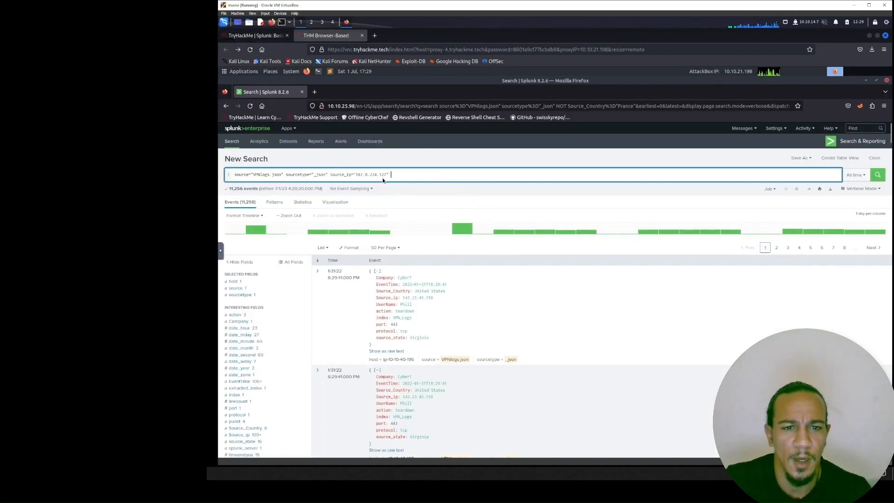
- Change the search's Source_ip value to "107.3.206.58" to match the room's question and run the search
{"action": "left_click", "coordinate": [266, 35]}
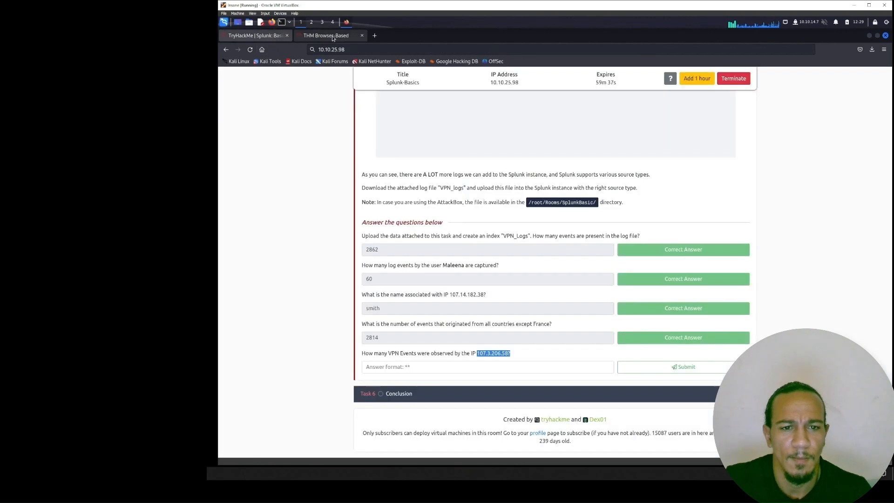
{"action": "left_click", "coordinate": [334, 36]}
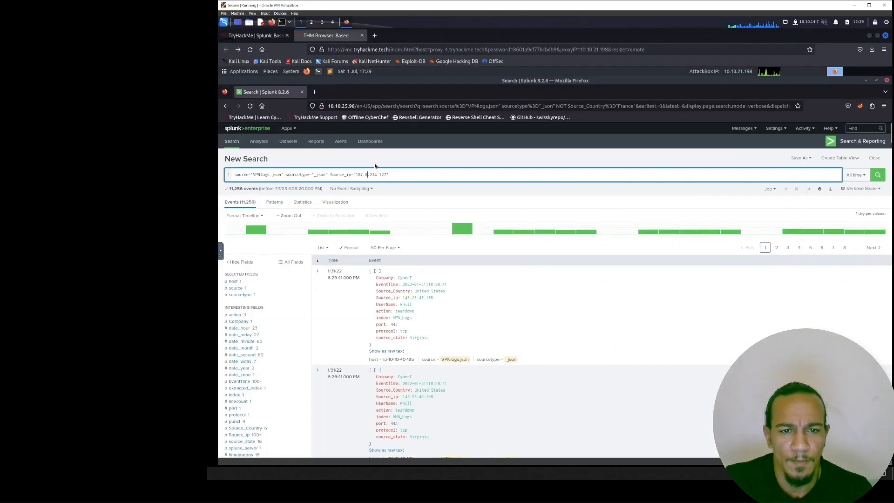
{"action": "key", "text": "Right"}
{"action": "key", "text": "Right"}
{"action": "key", "text": "Right"}
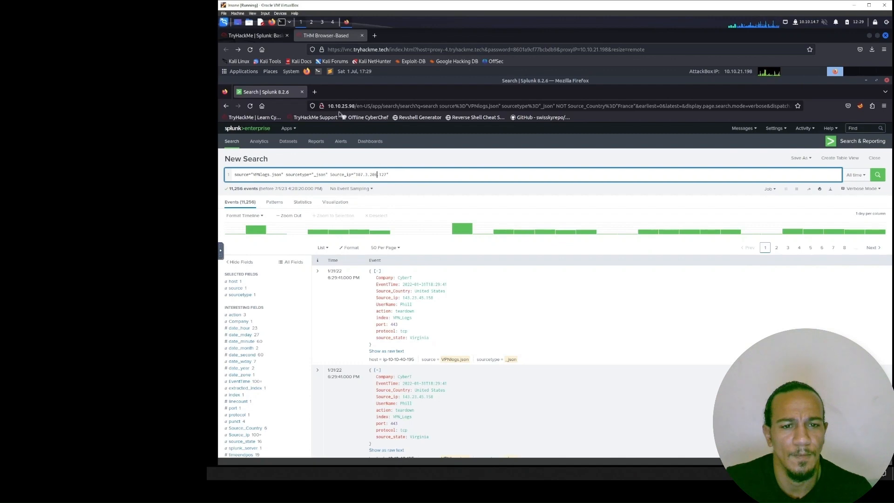
{"action": "left_click", "coordinate": [260, 35]}
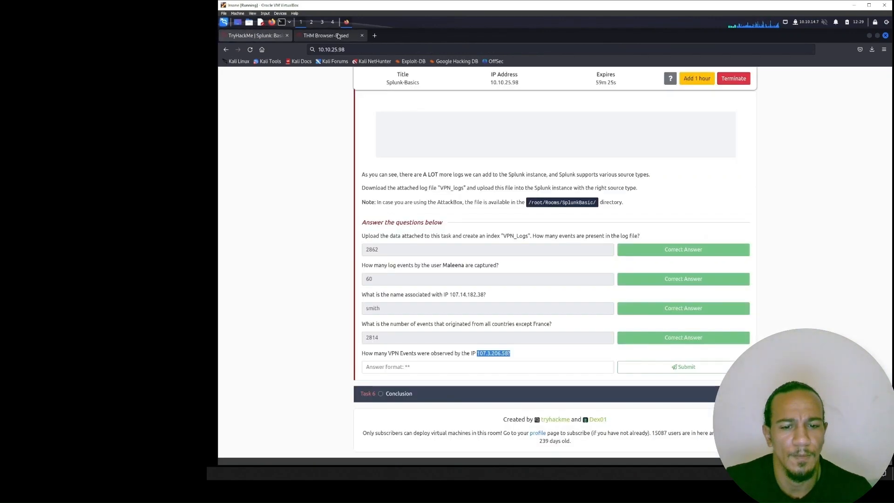
{"action": "left_click", "coordinate": [338, 35]}
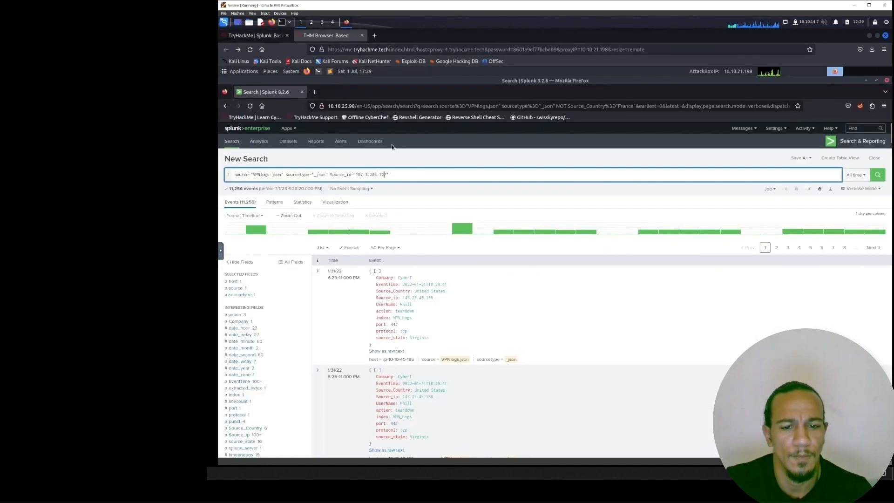
{"action": "key", "text": "BackSpace"}
{"action": "key", "text": "BackSpace"}
{"action": "key", "text": "BackSpace"}
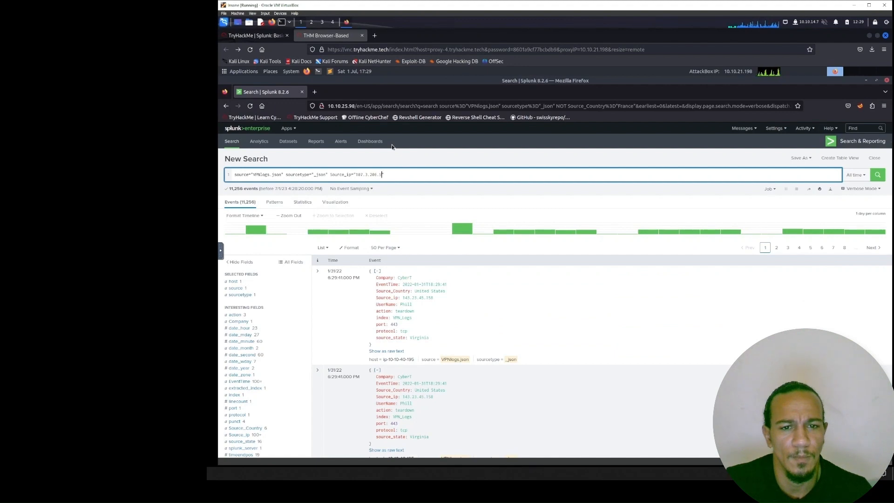
{"action": "type", "text": "58"}
{"action": "key", "text": "Return"}
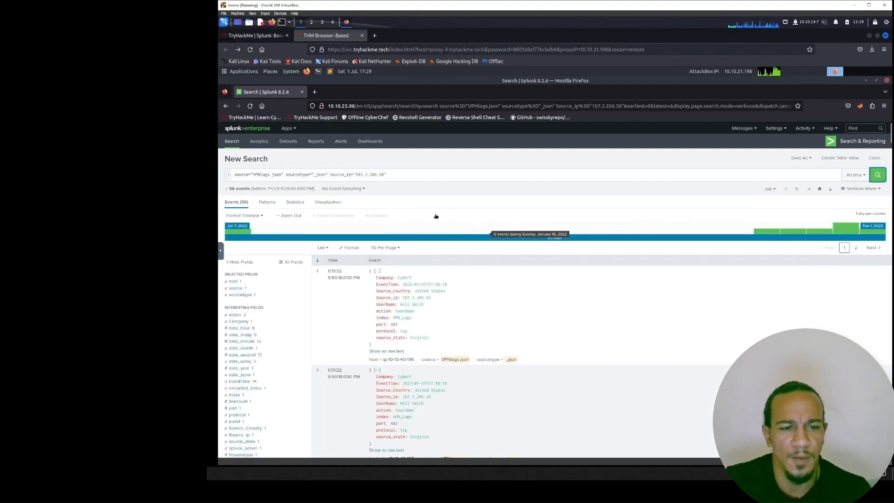
- Try 56 as the answer to the room's question on VPN events observed by IP 107.3.206.58
{"action": "left_click", "coordinate": [255, 35]}
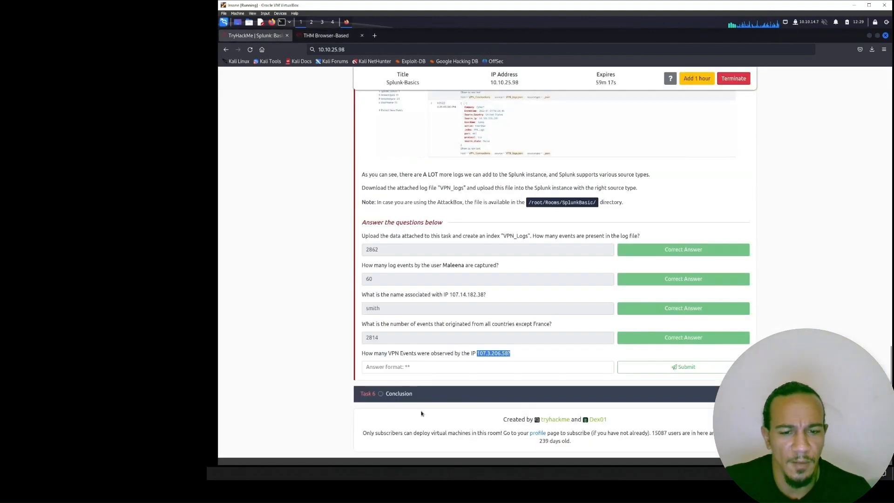
{"action": "left_click", "coordinate": [423, 366]}
{"action": "type", "text": "56"}
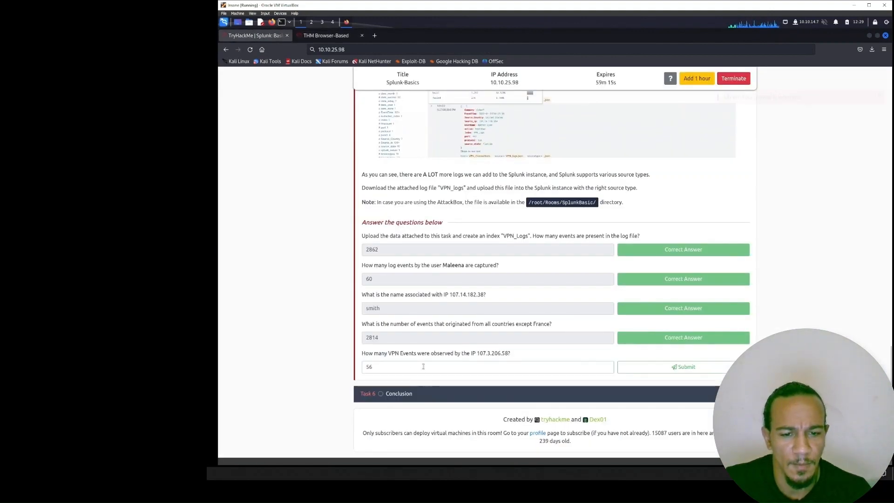
{"action": "key", "text": "Return"}
- Review the Splunk events and fields returned for Source_ip 107.3.206.58
{"action": "left_click", "coordinate": [328, 35]}
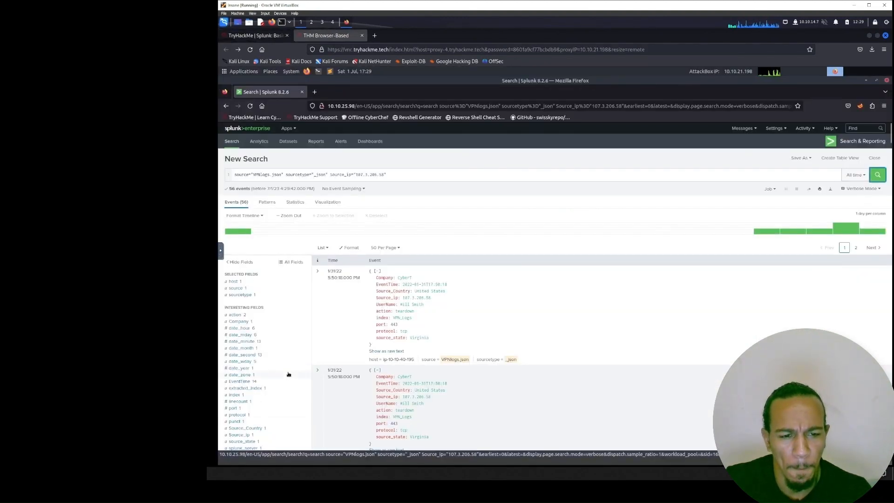
{"action": "scroll", "coordinate": [287, 372], "scroll_direction": "down", "scroll_amount": 2}
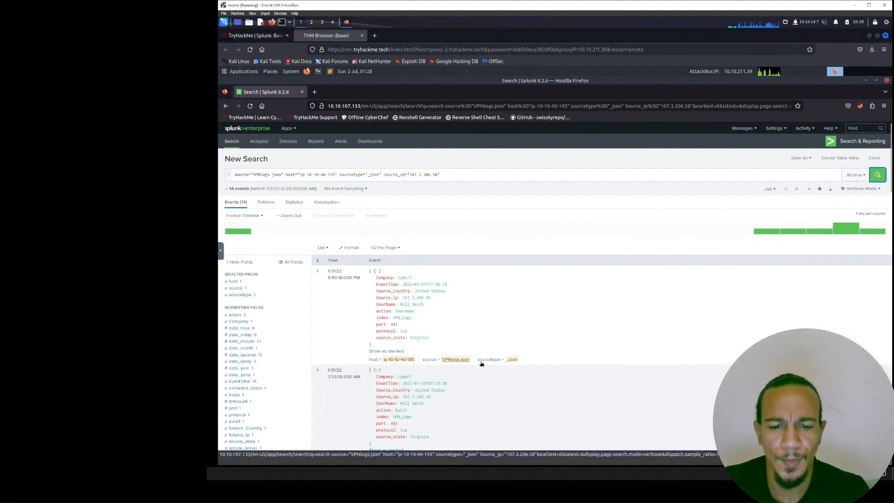
{"action": "scroll", "coordinate": [539, 349], "scroll_direction": "down", "scroll_amount": 3}
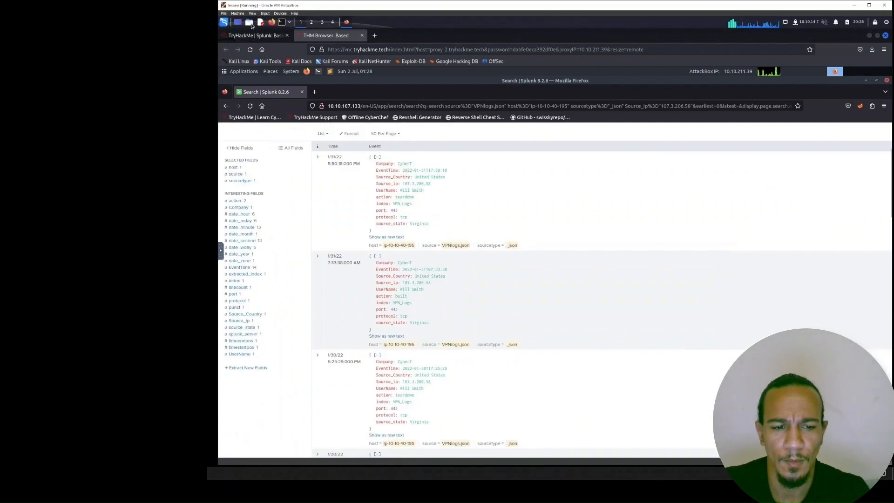
- Submit 14 as the answer to the question on IP 107.3.206.58 and open the Task 6 Conclusion
{"action": "left_click", "coordinate": [254, 35]}
{"action": "left_click", "coordinate": [400, 364]}
{"action": "type", "text": "1"}
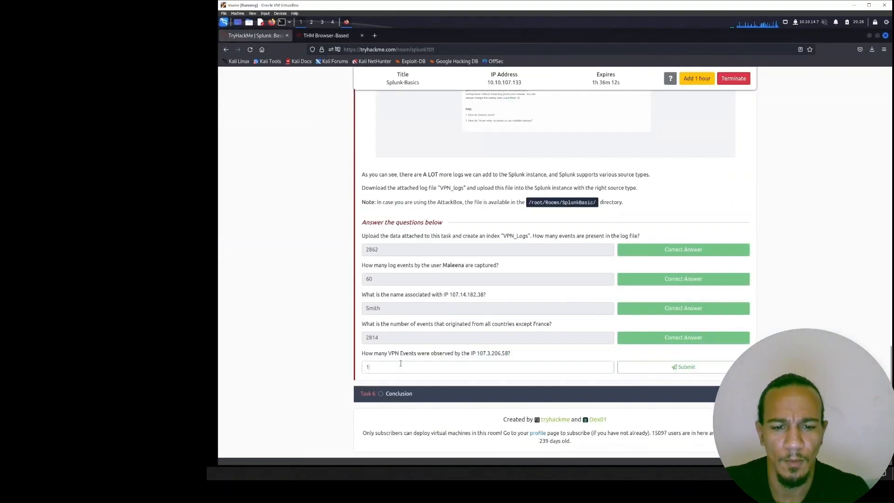
{"action": "type", "text": "4"}
{"action": "key", "text": "Return"}
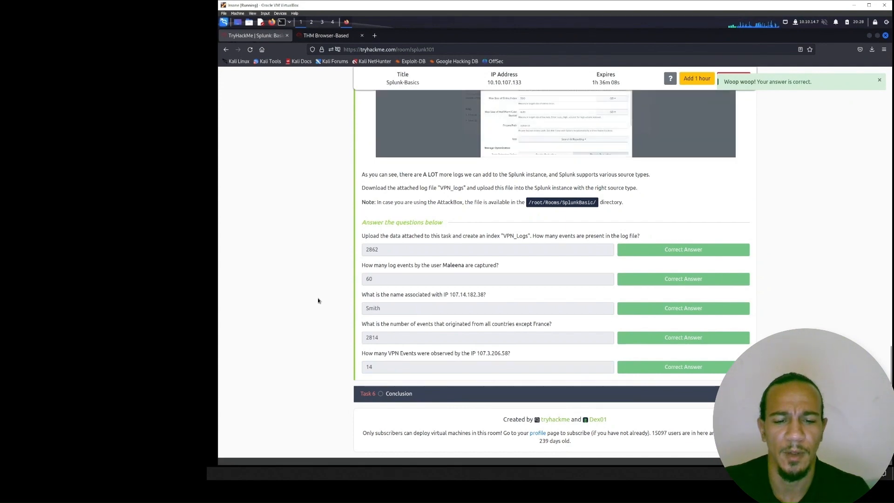
{"action": "left_click", "coordinate": [409, 392]}
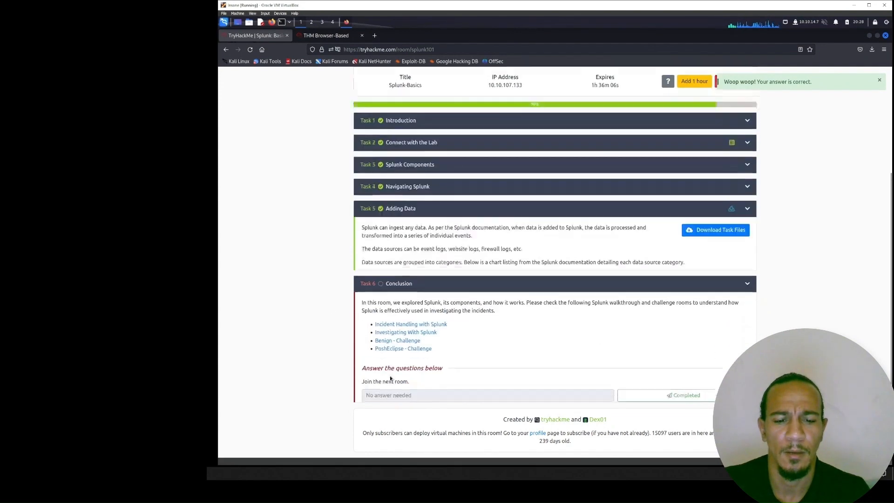